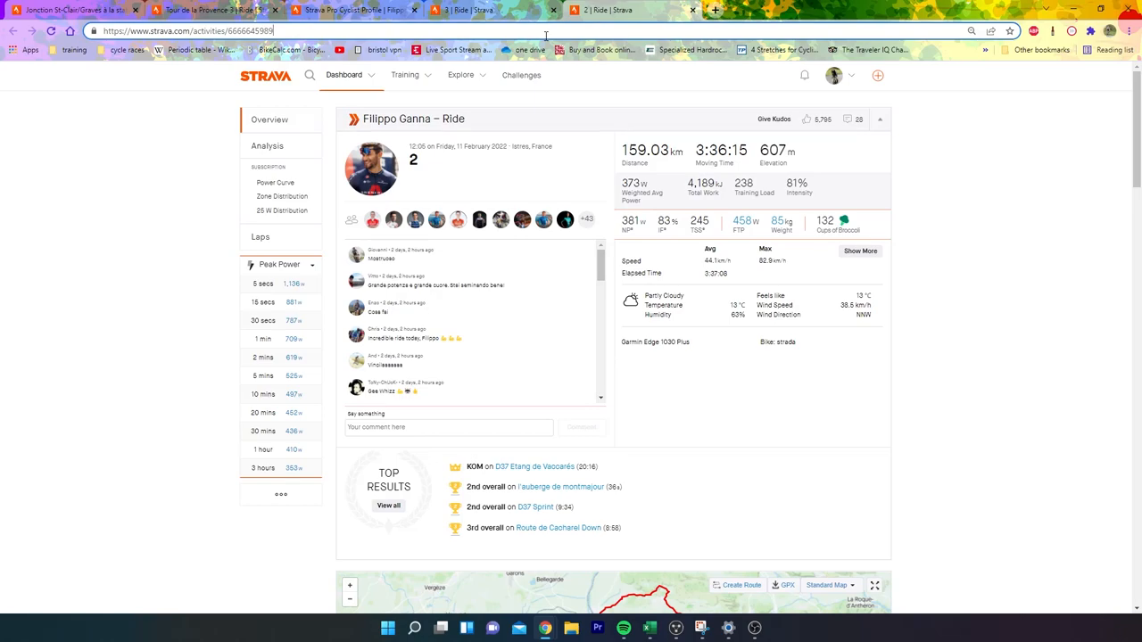
# Step: View the ride's analysis charts, inspect a 27 km early stretch, then return to the whole ride
pyautogui.click(291, 158)
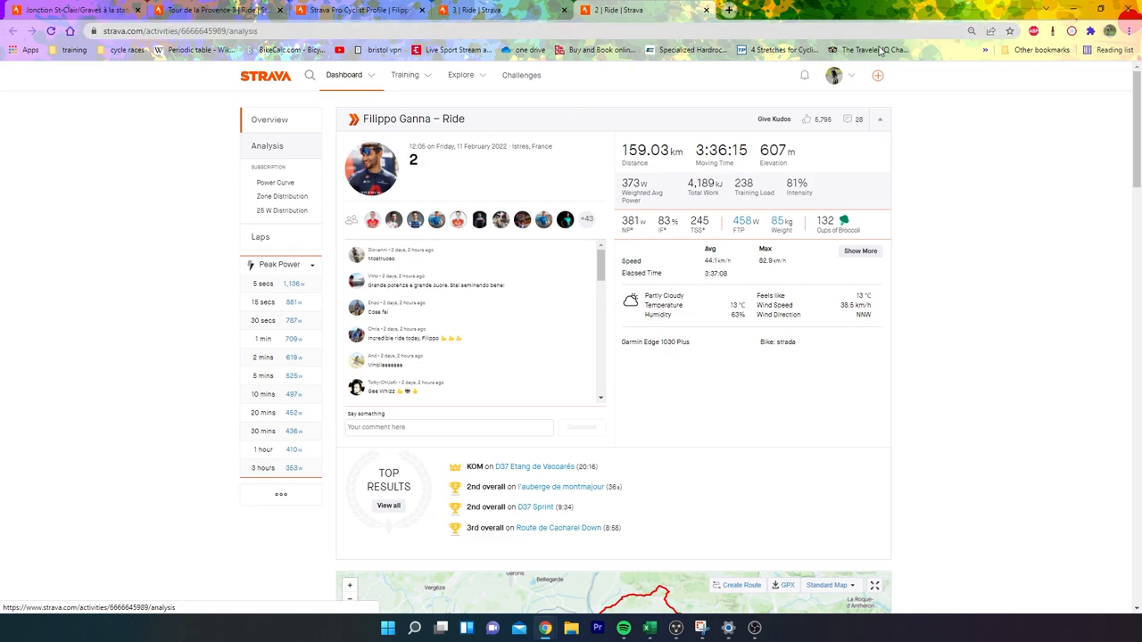
pyautogui.moveTo(1138, 90); pyautogui.dragTo(1138, 179)
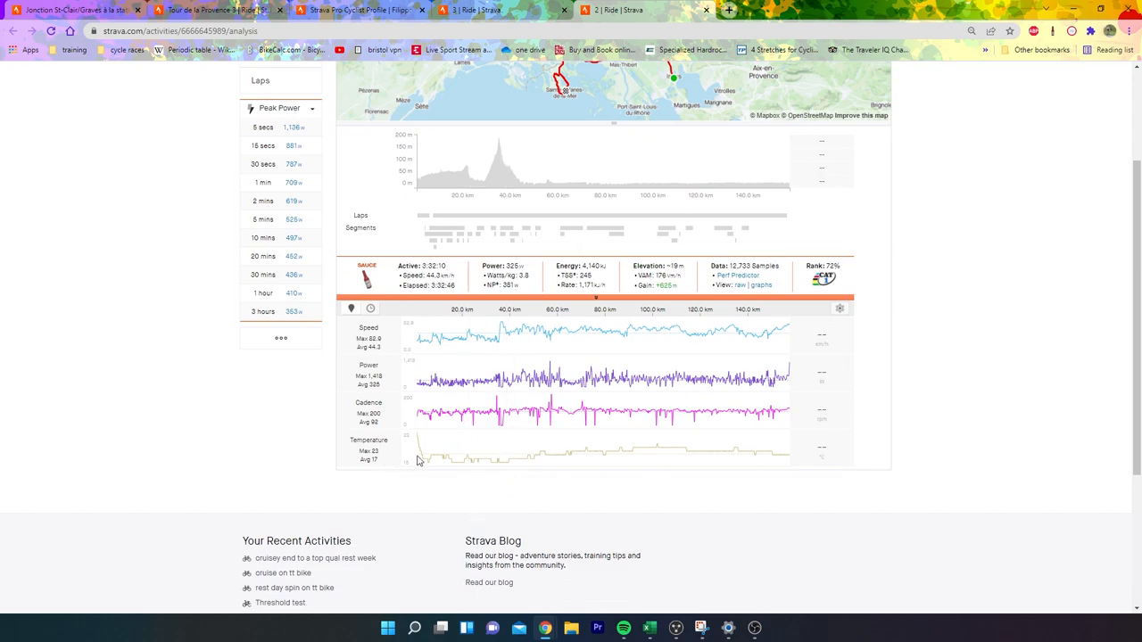
pyautogui.moveTo(500, 378)
pyautogui.moveTo(500, 379)
pyautogui.mouseDown()
pyautogui.moveTo(421, 381)
pyautogui.moveTo(433, 381)
pyautogui.mouseUp()
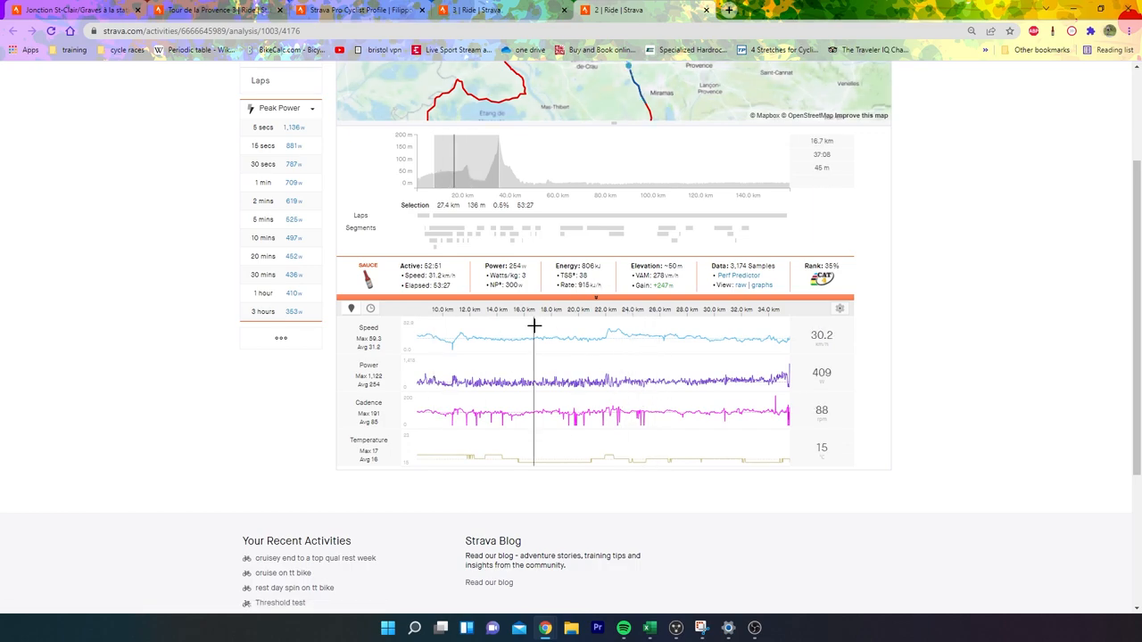
pyautogui.click(525, 391)
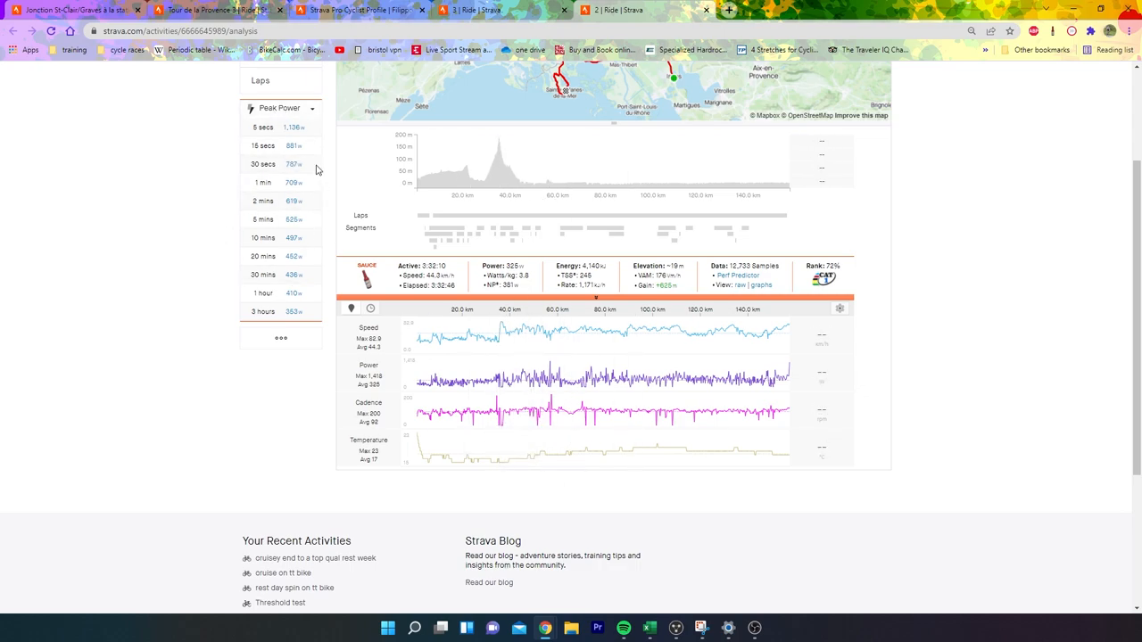
# Step: Load the 10-minute peak power effort into the charts and zoom into a stretch near 72 km
pyautogui.click(274, 239)
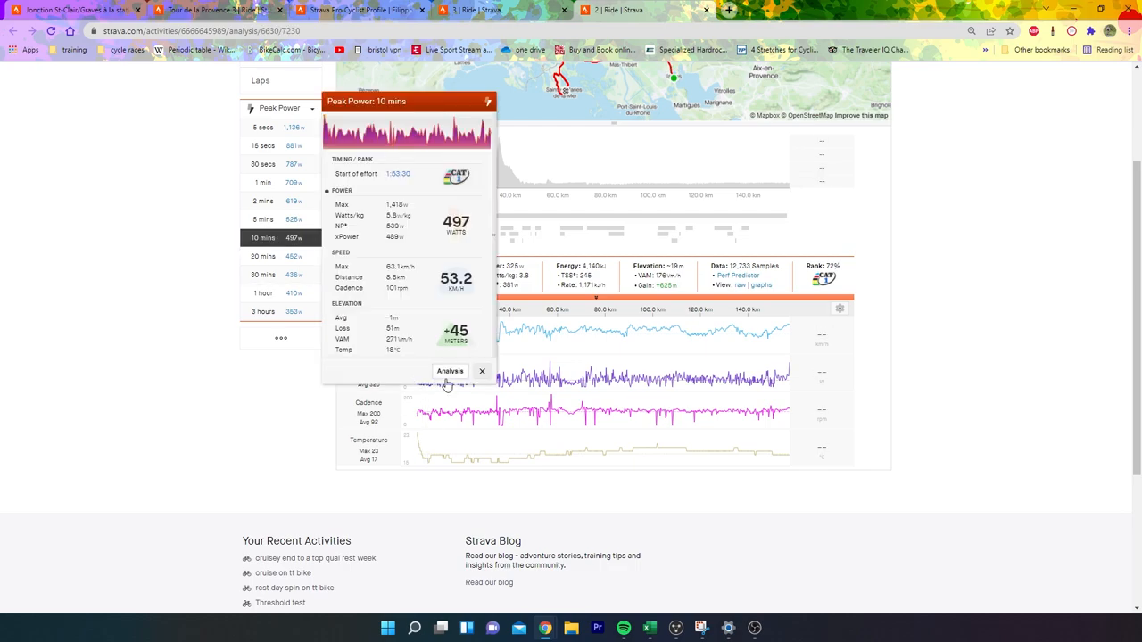
pyautogui.click(446, 375)
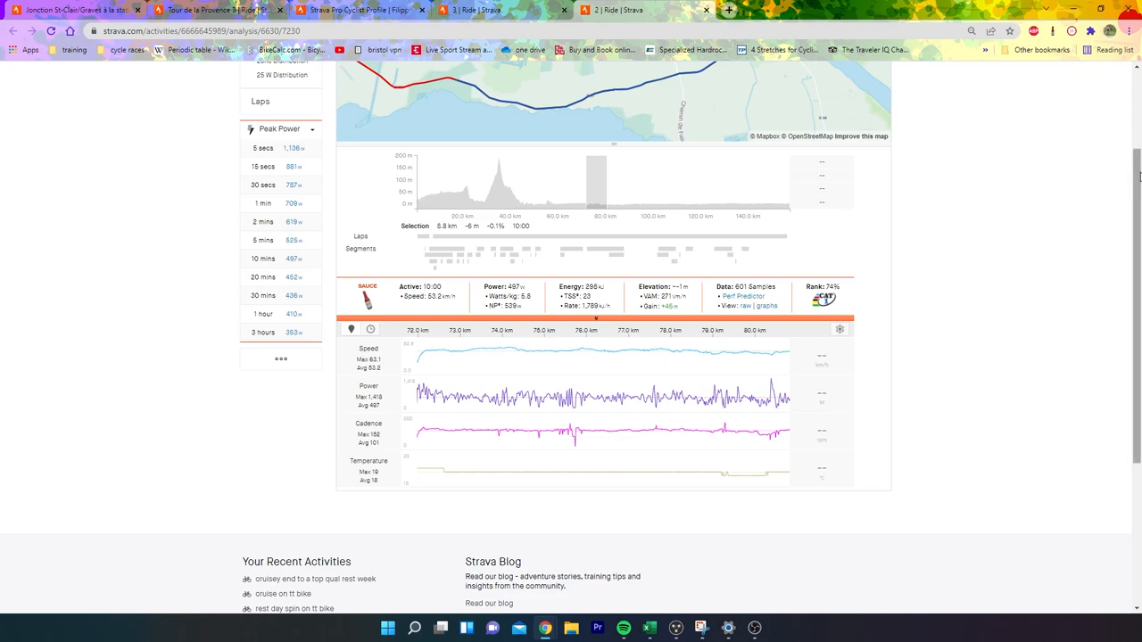
pyautogui.moveTo(1138, 178); pyautogui.dragTo(1113, 114)
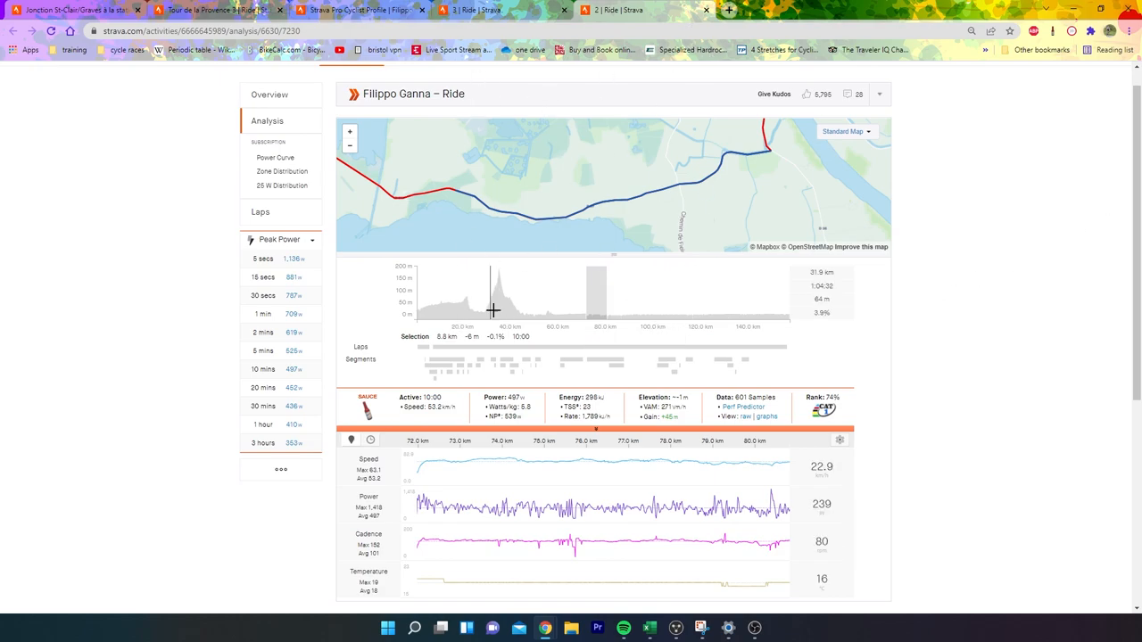
pyautogui.moveTo(1139, 154); pyautogui.dragTo(1138, 206)
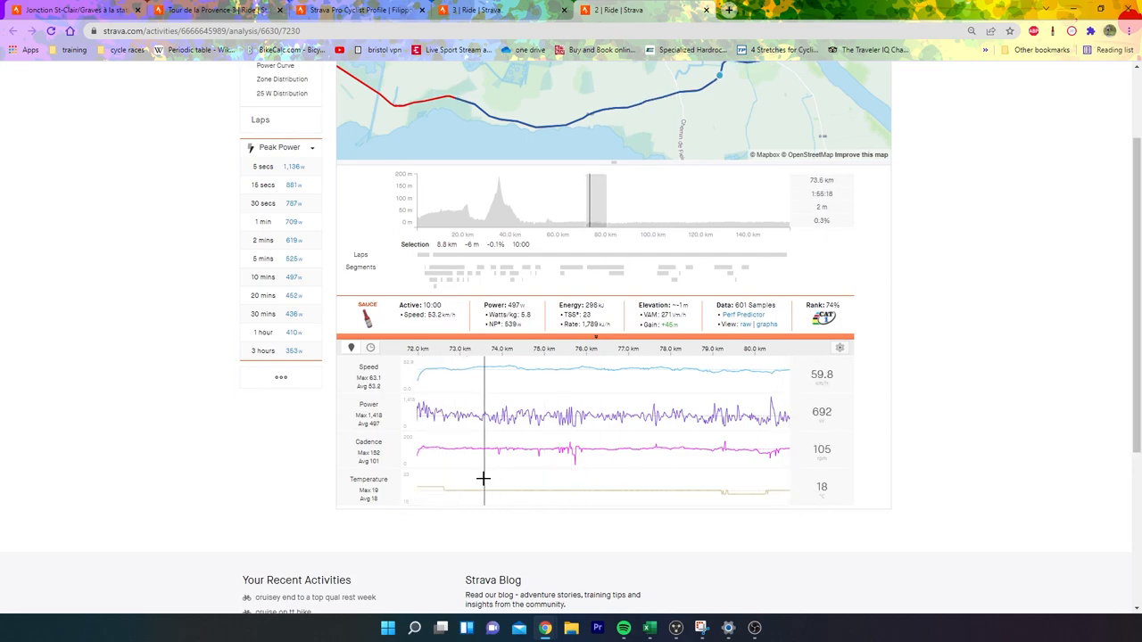
pyautogui.moveTo(455, 482); pyautogui.dragTo(415, 482)
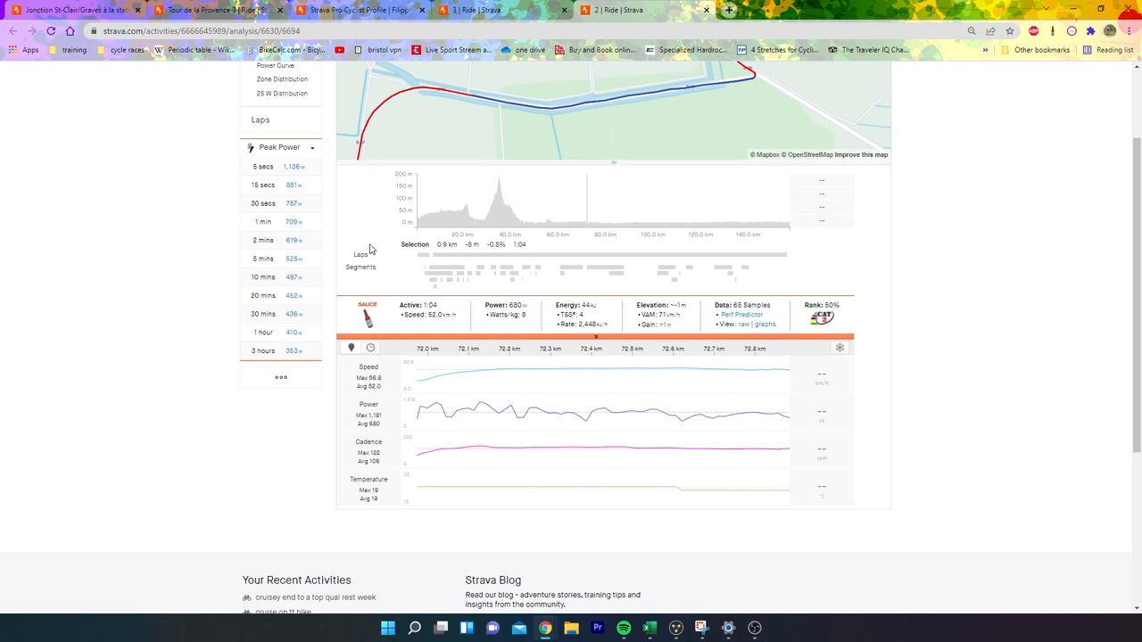
# Step: Select the 5-minute peak power effort, 525 W over 4.5 km, in the charts and map
pyautogui.click(284, 277)
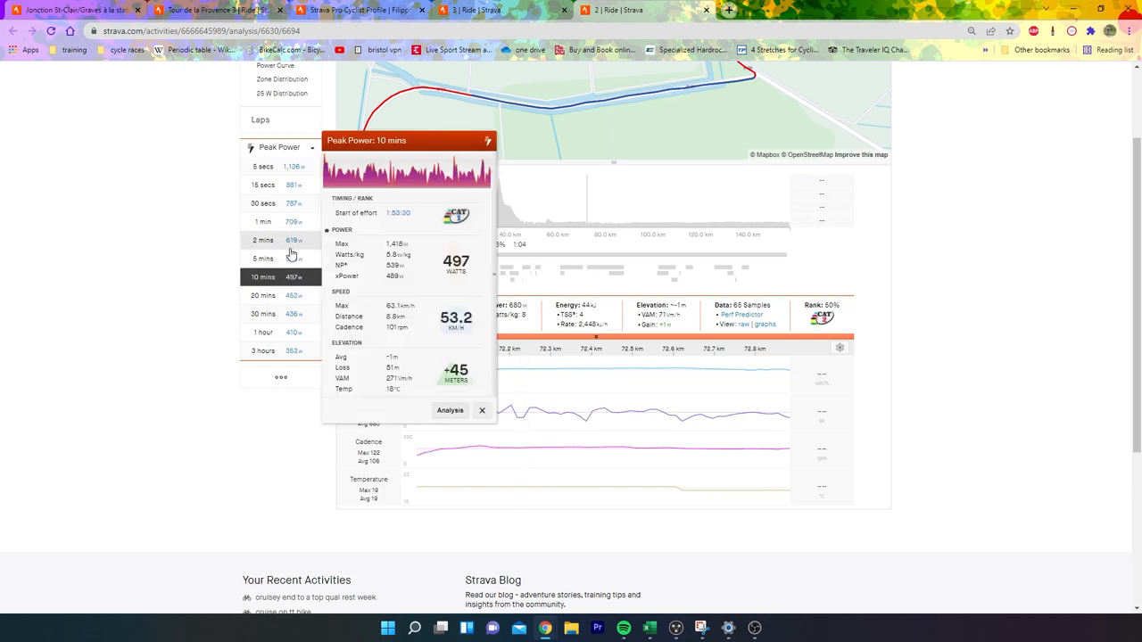
pyautogui.click(289, 248)
pyautogui.click(277, 265)
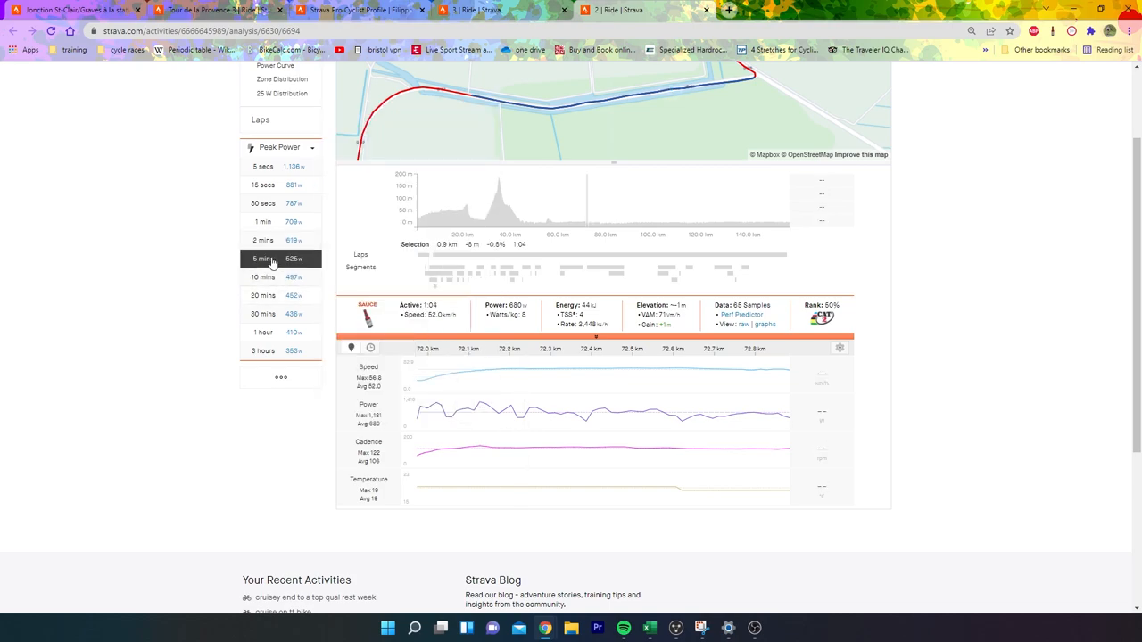
pyautogui.click(446, 391)
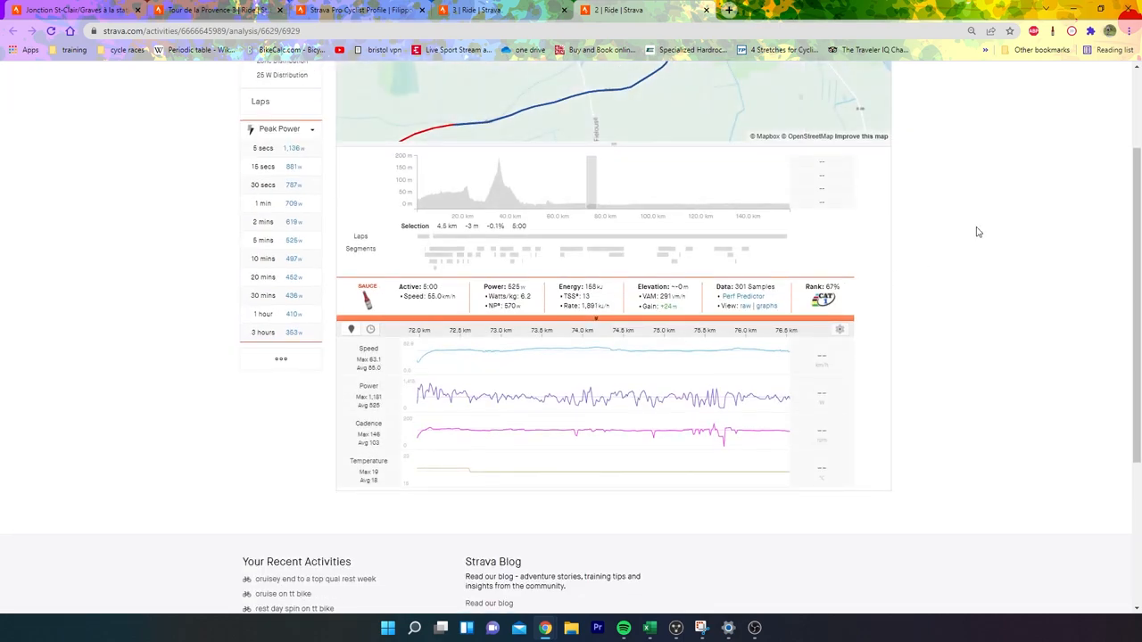
pyautogui.moveTo(1131, 260)
pyautogui.mouseDown()
pyautogui.moveTo(1121, 211)
pyautogui.moveTo(1130, 271)
pyautogui.mouseUp()
pyautogui.moveTo(743, 431)
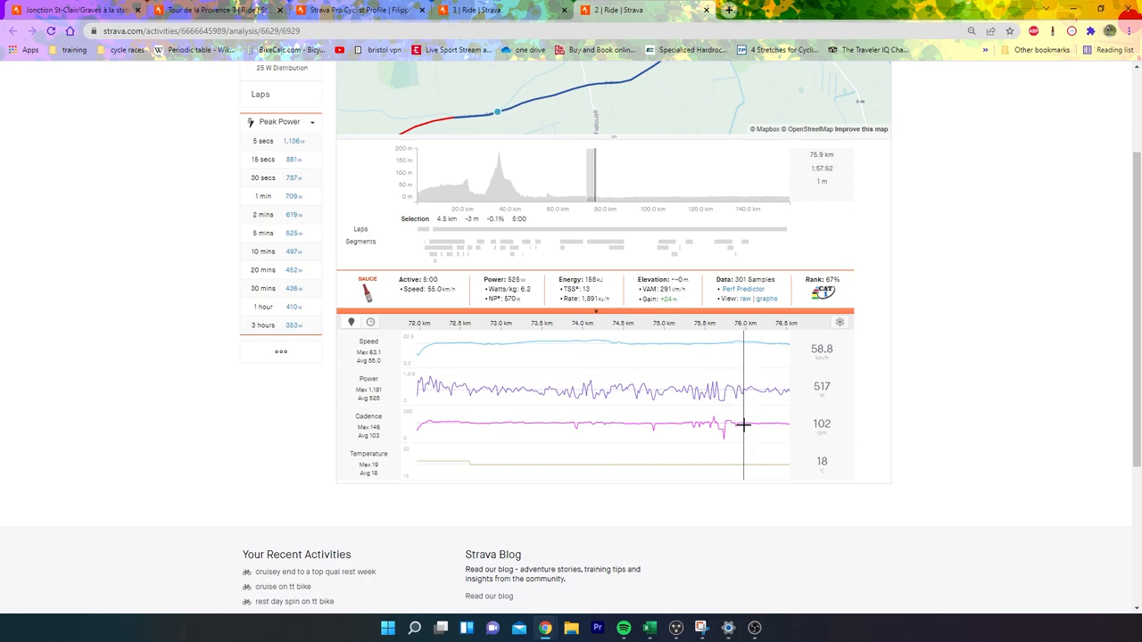
# Step: Load the 20-minute peak power effort, then select a 25.6 km stretch from about 90 to 114 km averaging 397 W
pyautogui.click(604, 178)
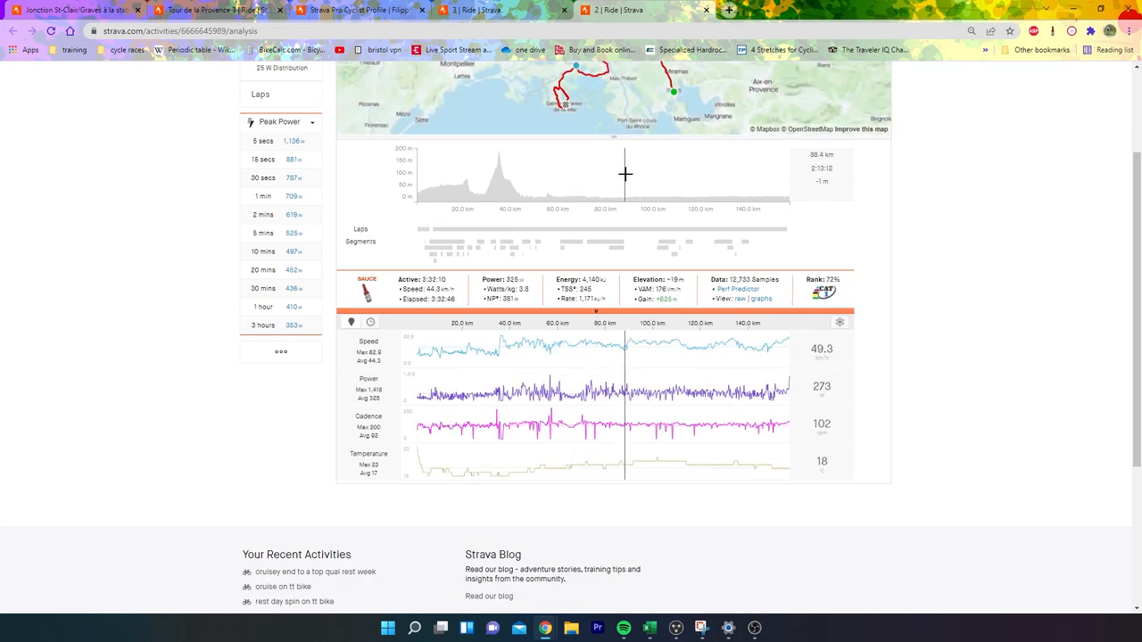
pyautogui.click(296, 269)
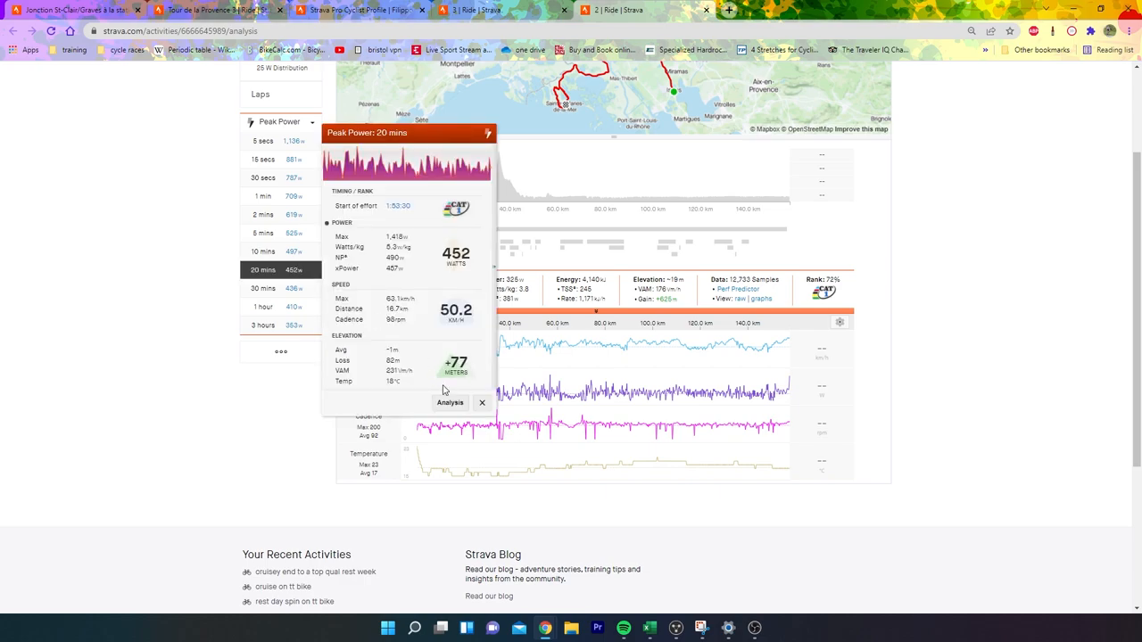
pyautogui.click(457, 404)
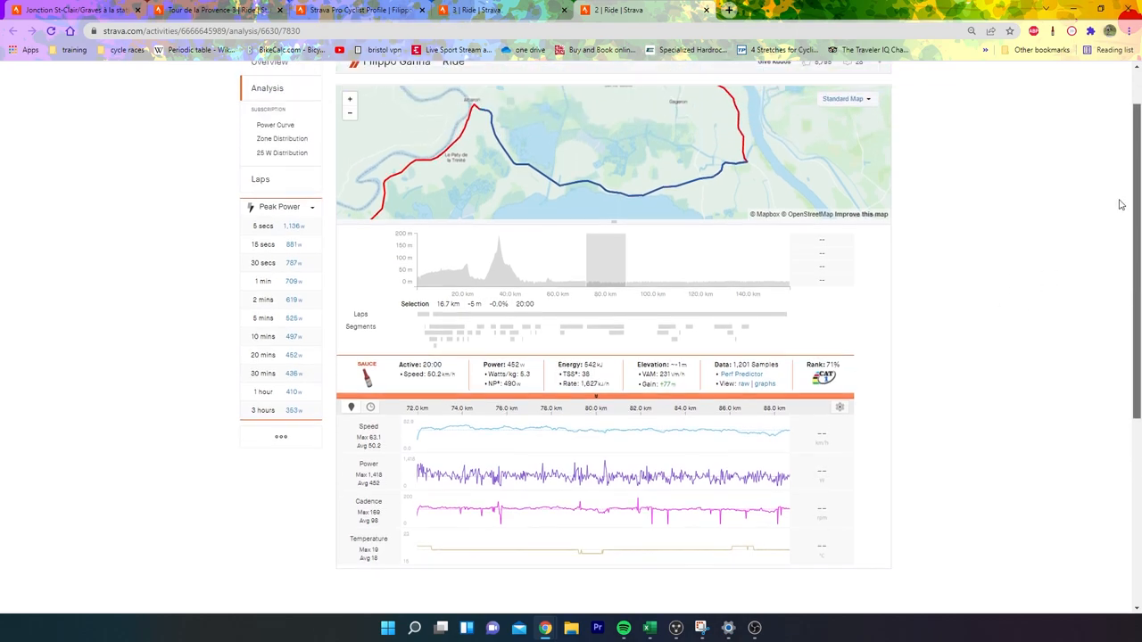
pyautogui.scroll(2, 1122, 249)
pyautogui.scroll(-1, 1126, 221)
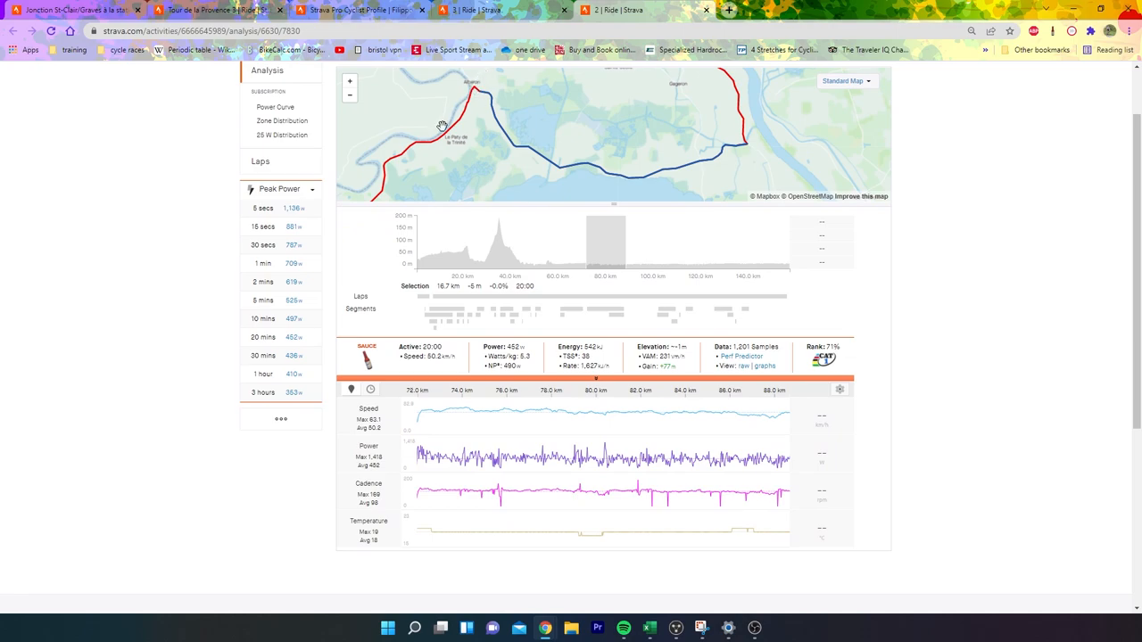
pyautogui.moveTo(628, 237); pyautogui.dragTo(688, 242)
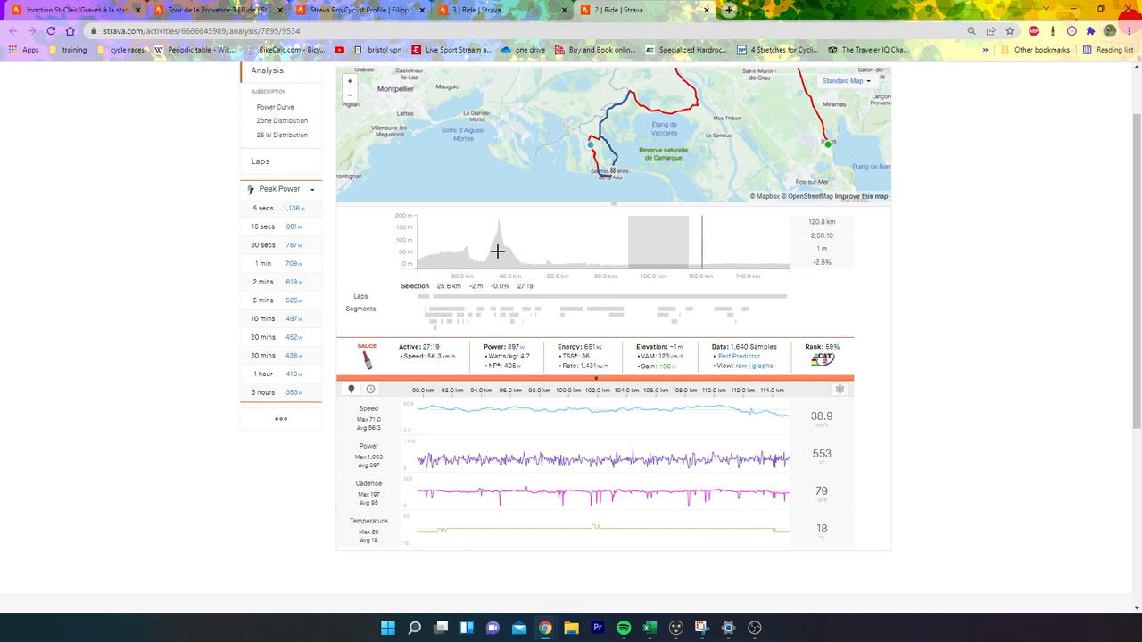
# Step: Switch the peak list to normalized power and load the 3-hour and 1-hour NP efforts into the charts
pyautogui.click(276, 196)
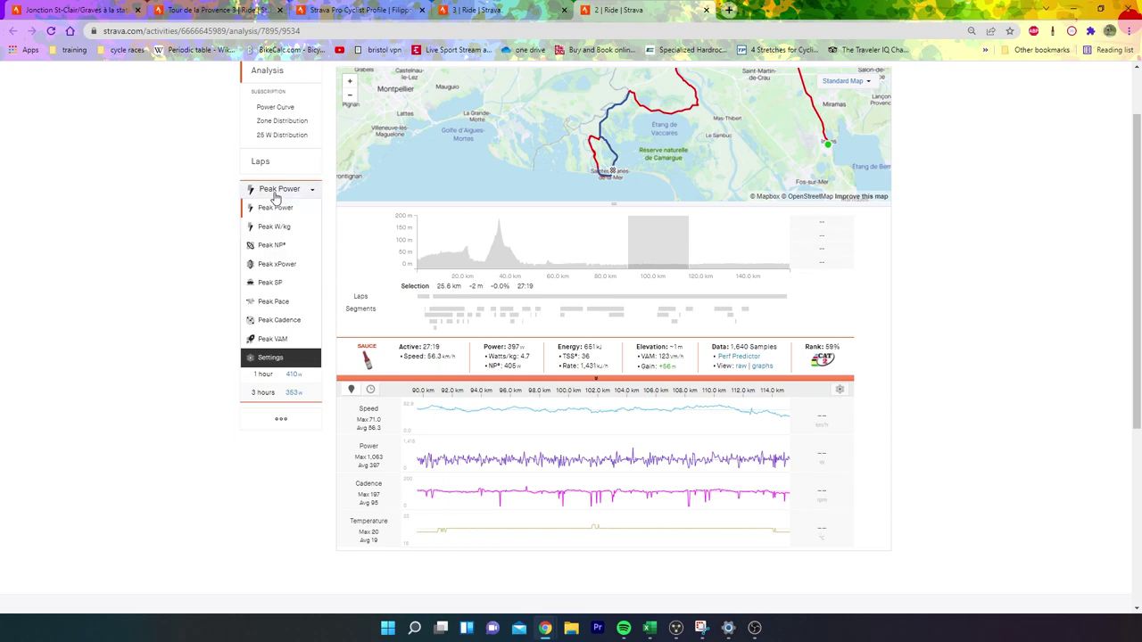
pyautogui.click(291, 254)
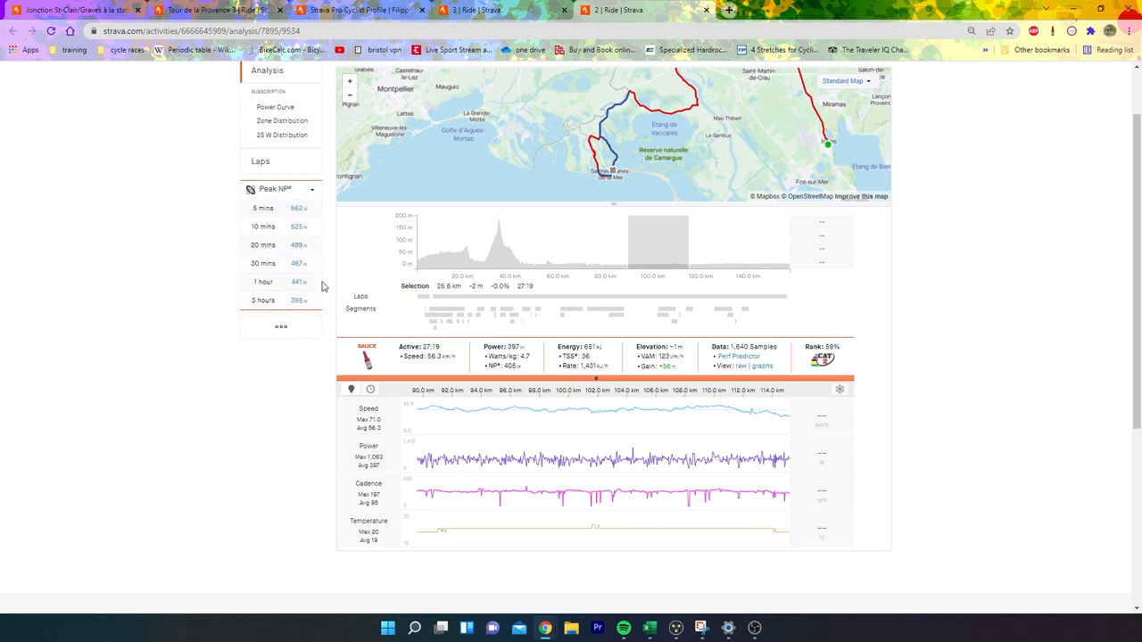
pyautogui.click(312, 309)
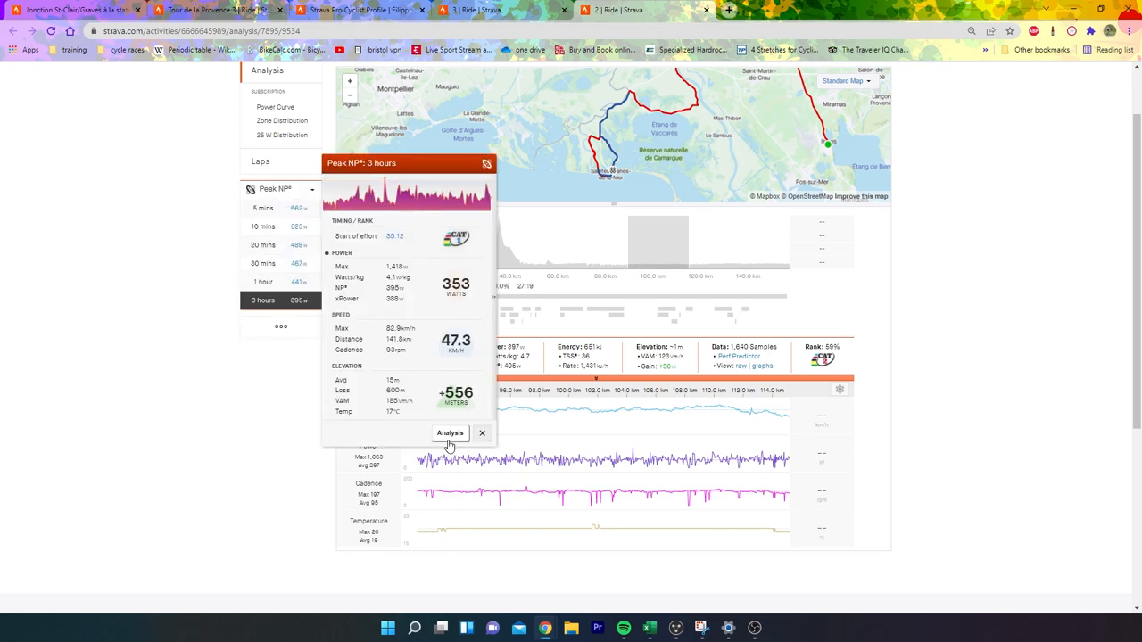
pyautogui.click(449, 437)
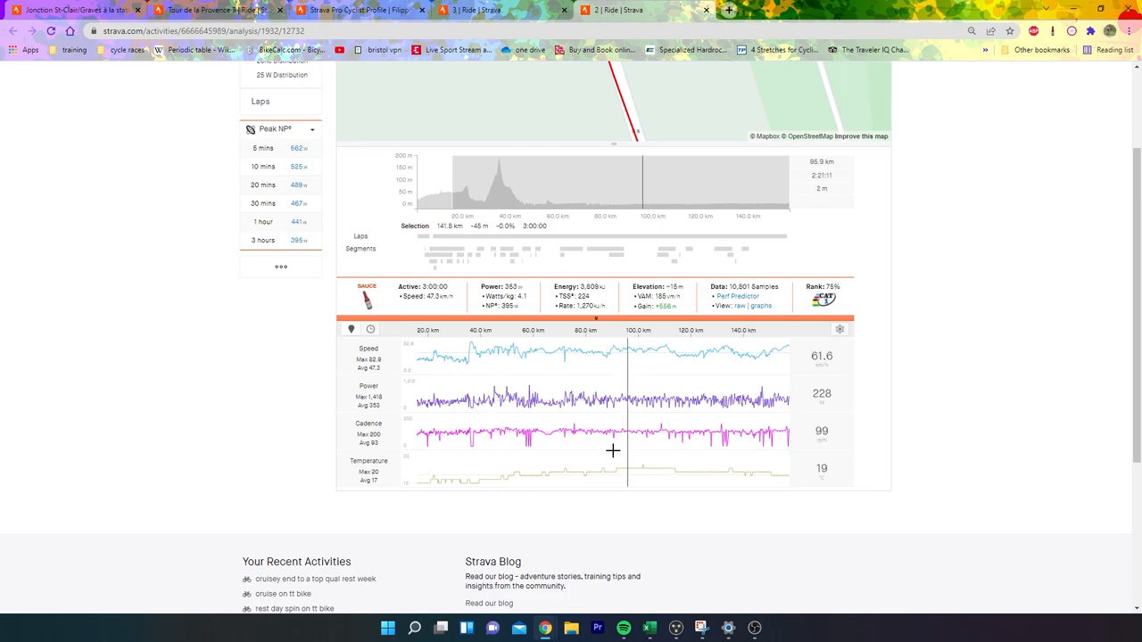
pyautogui.click(295, 223)
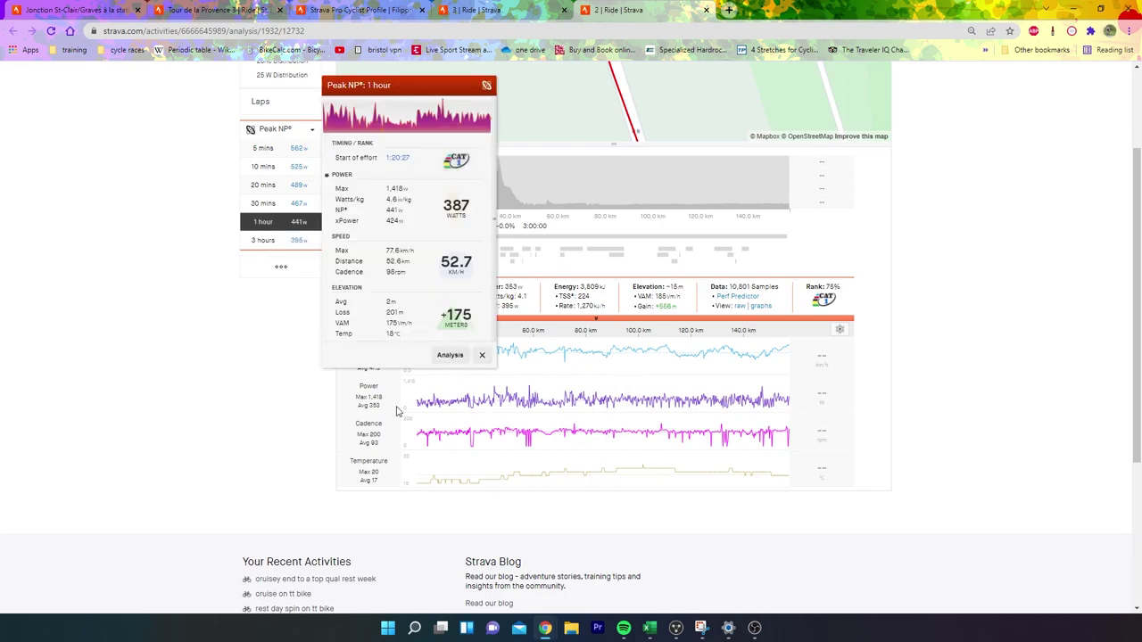
pyautogui.click(450, 357)
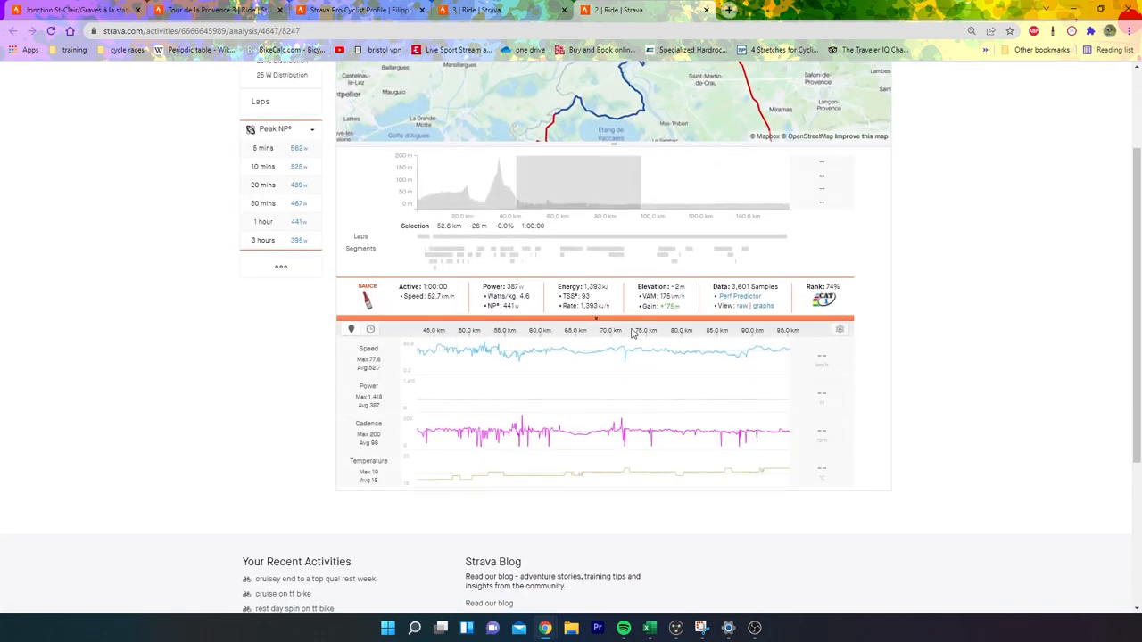
# Step: Reload the analysis page, inspect the 113–123 km stretch averaging 382 W, then return to the whole ride
pyautogui.click(700, 403)
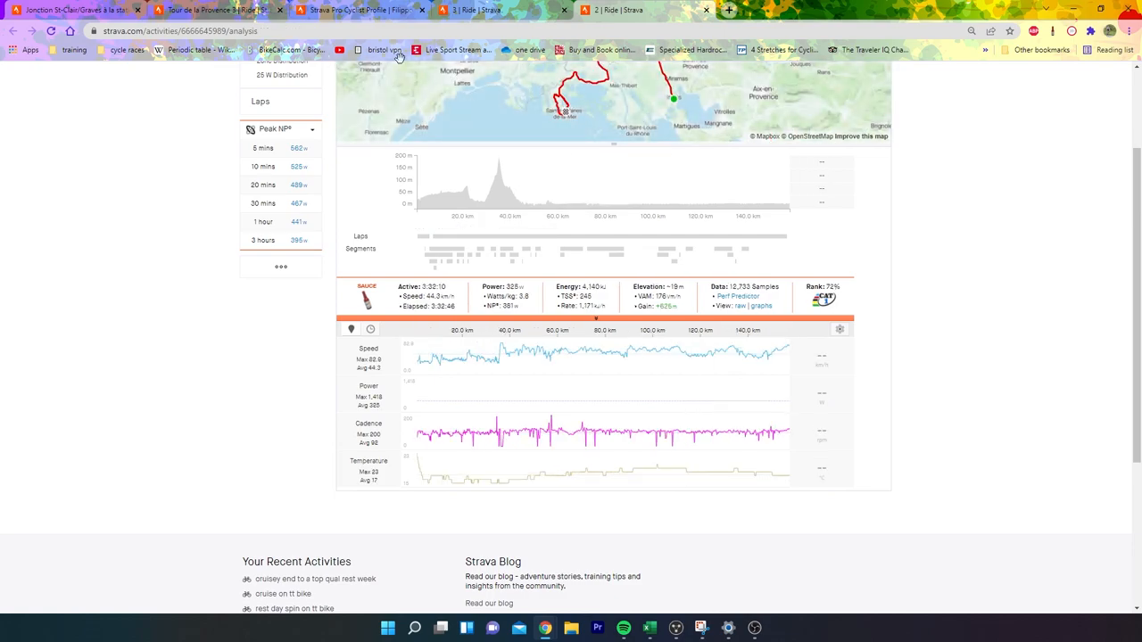
pyautogui.click(52, 31)
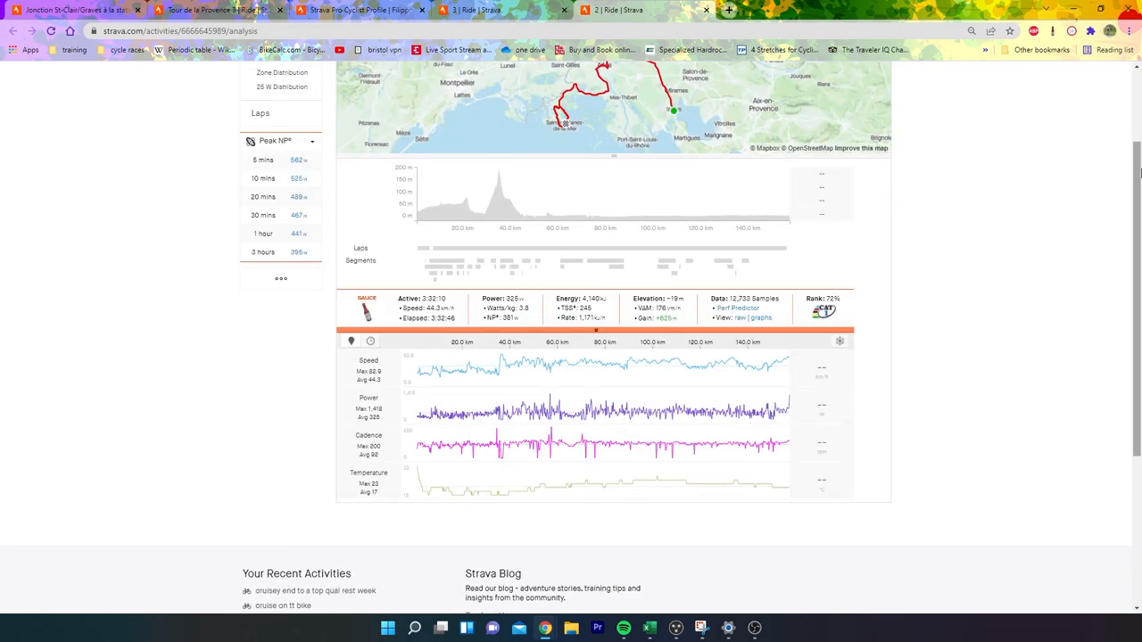
pyautogui.moveTo(682, 436)
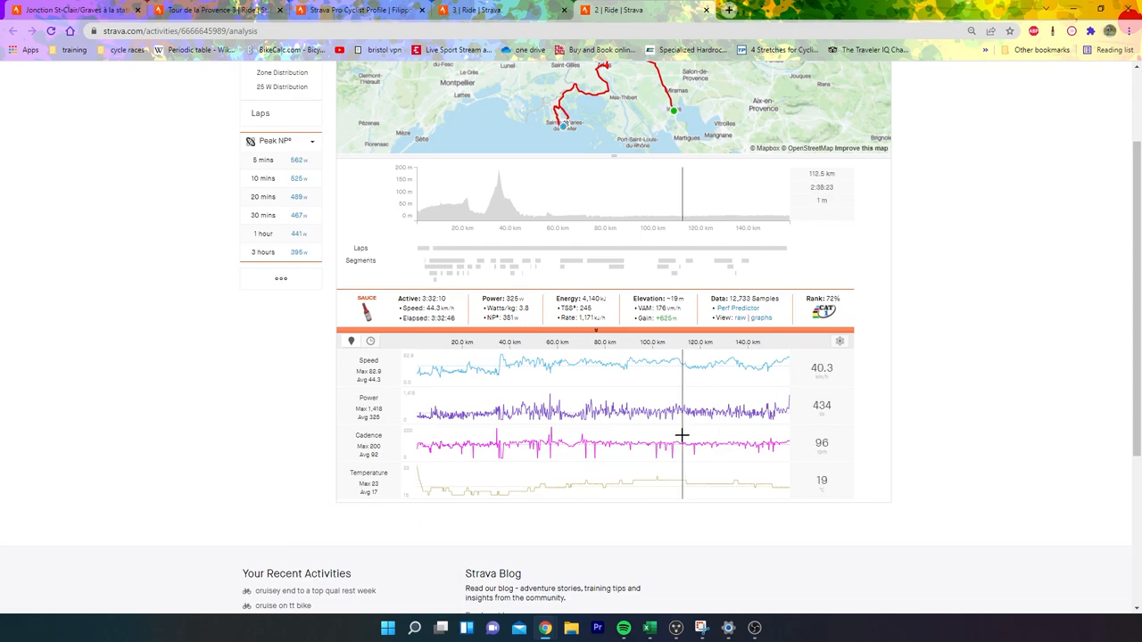
pyautogui.moveTo(682, 436); pyautogui.dragTo(707, 435)
pyautogui.scroll(1, 724, 447)
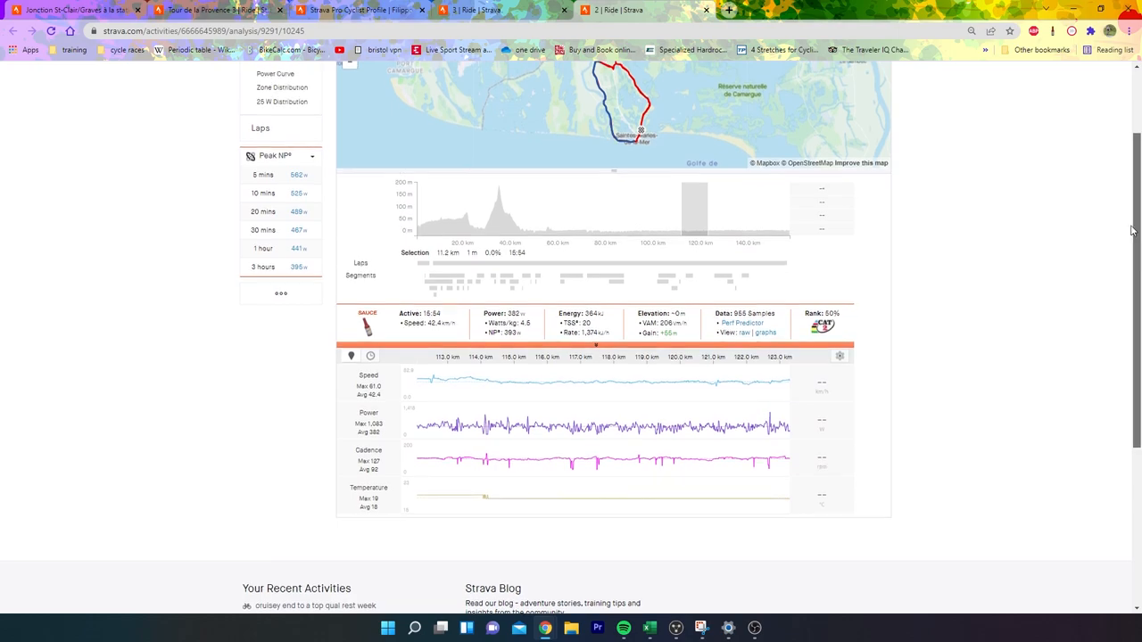
pyautogui.click(704, 479)
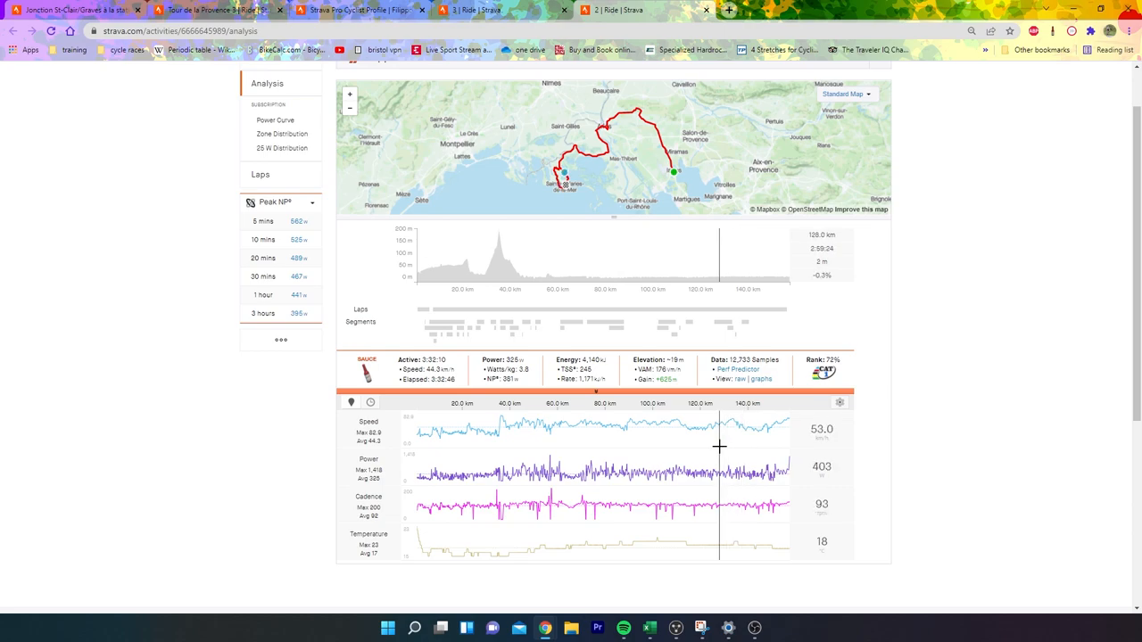
pyautogui.moveTo(721, 446); pyautogui.dragTo(728, 448)
pyautogui.click(763, 450)
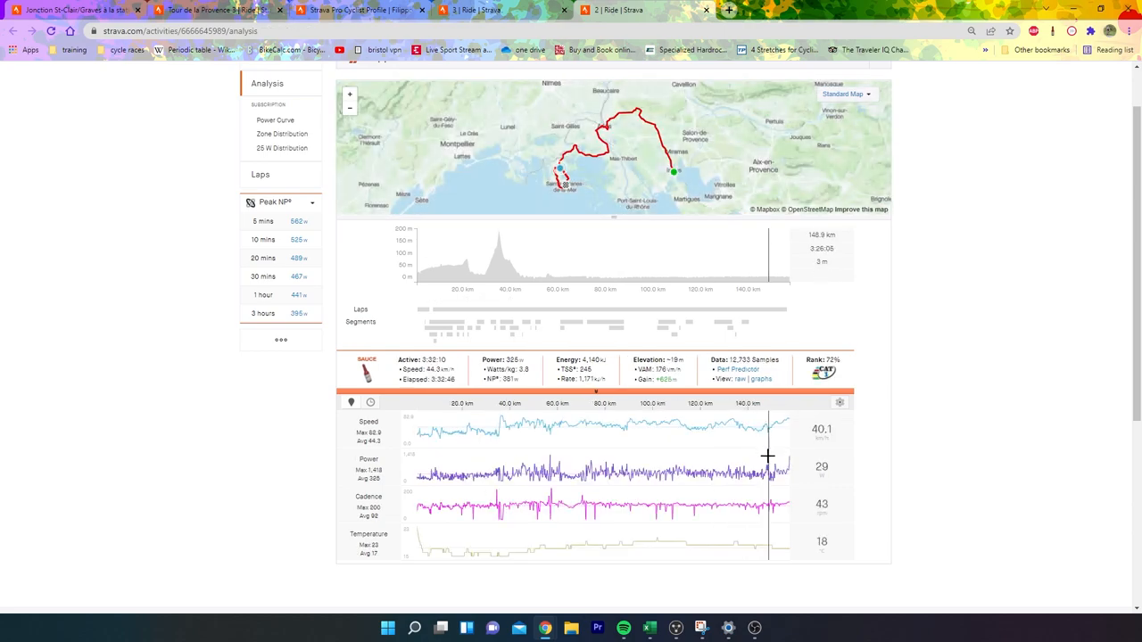
pyautogui.moveTo(817, 458); pyautogui.dragTo(856, 454)
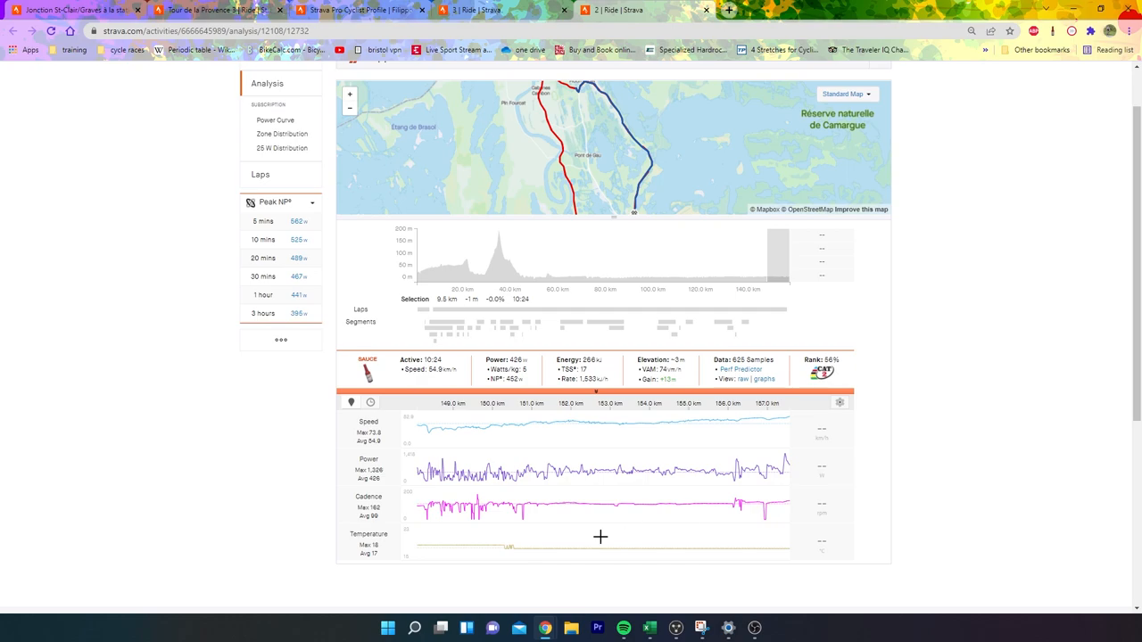
pyautogui.moveTo(623, 102); pyautogui.dragTo(614, 125)
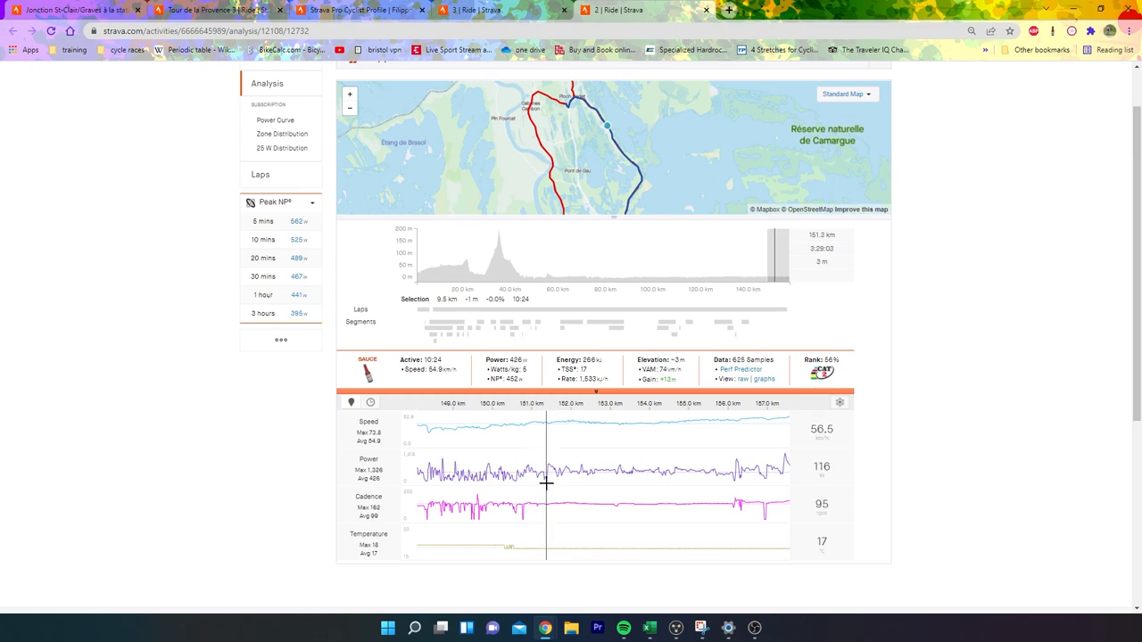
pyautogui.moveTo(546, 482); pyautogui.dragTo(797, 510)
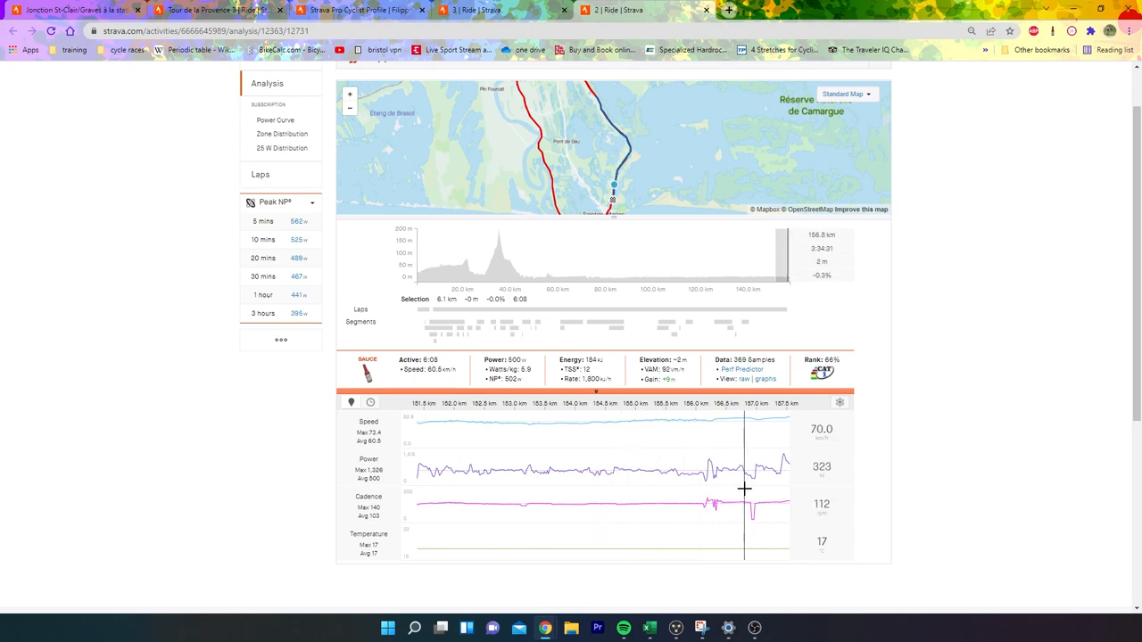
pyautogui.moveTo(757, 488); pyautogui.dragTo(856, 500)
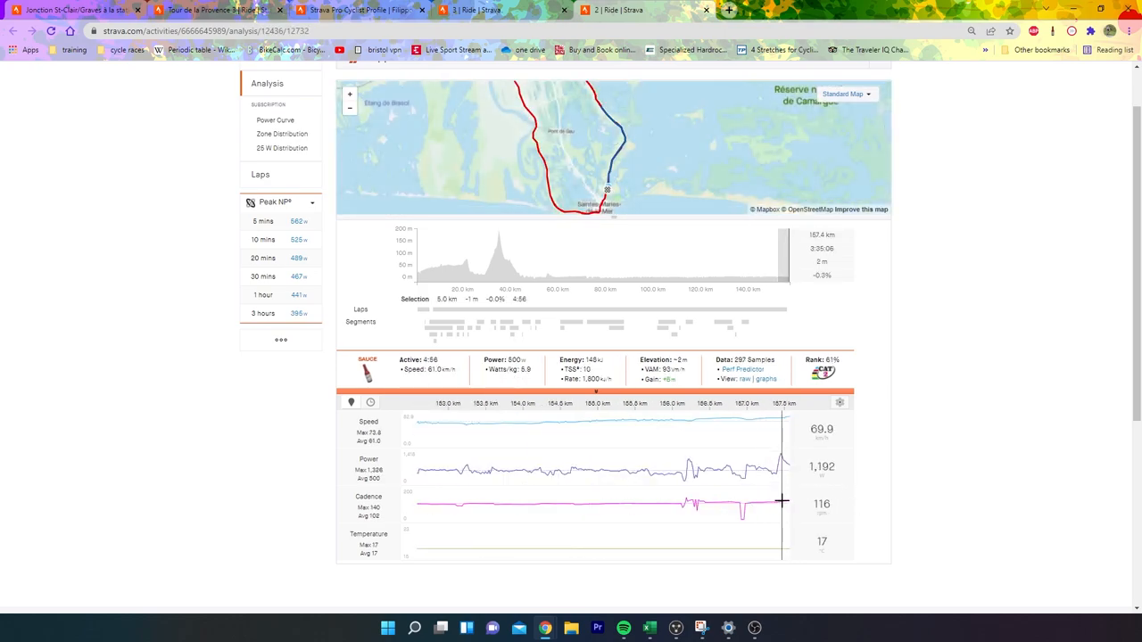
pyautogui.moveTo(660, 259)
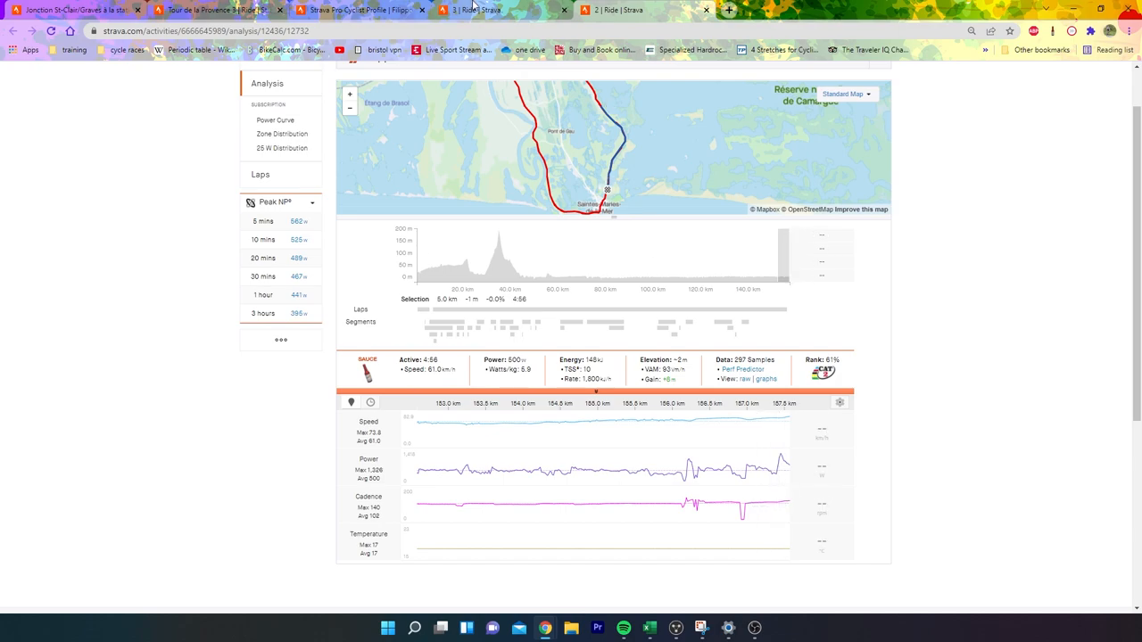
pyautogui.click(659, 273)
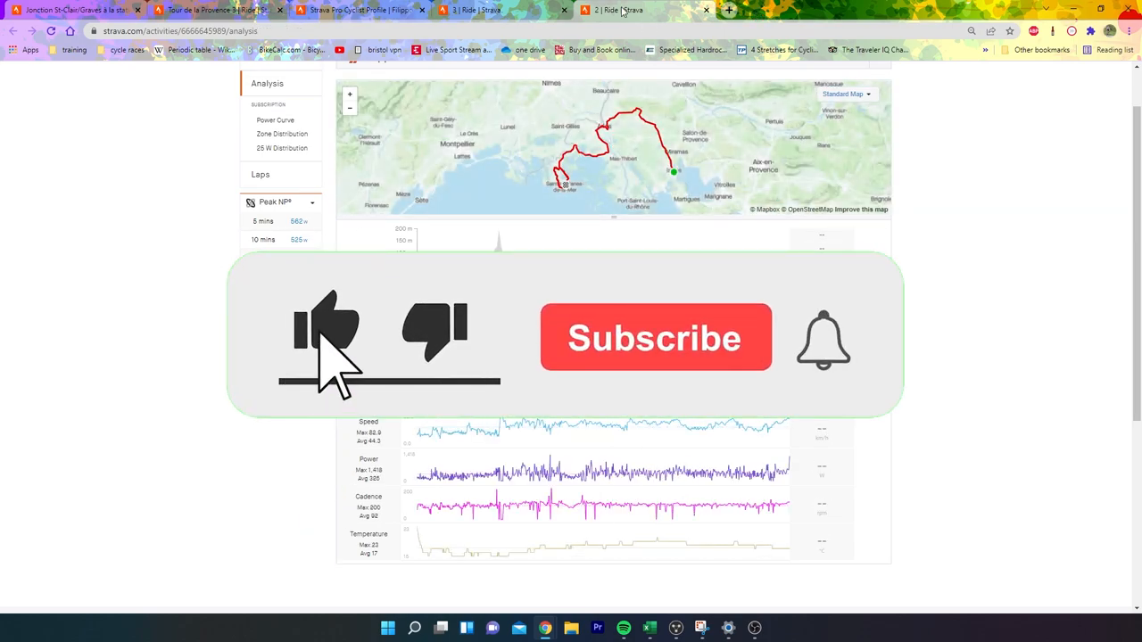
# Step: On the stage 3 ride's analysis, select the Céreste - Col de l'Aire del Masco climb, then the 170–182 km stretch
pyautogui.click(540, 7)
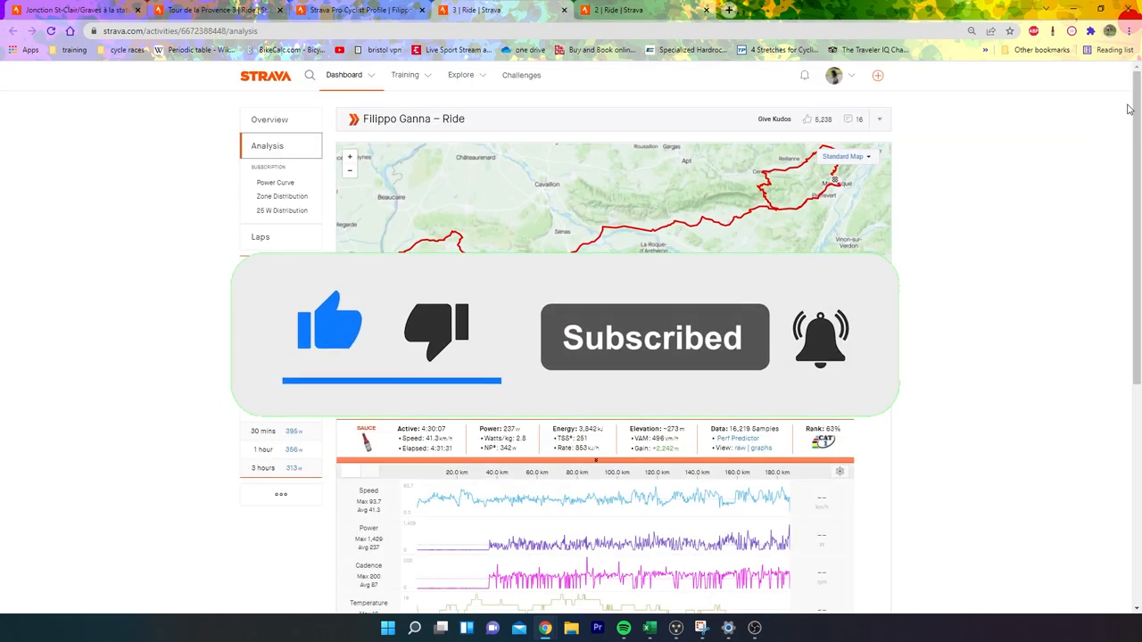
pyautogui.scroll(-2, 1139, 178)
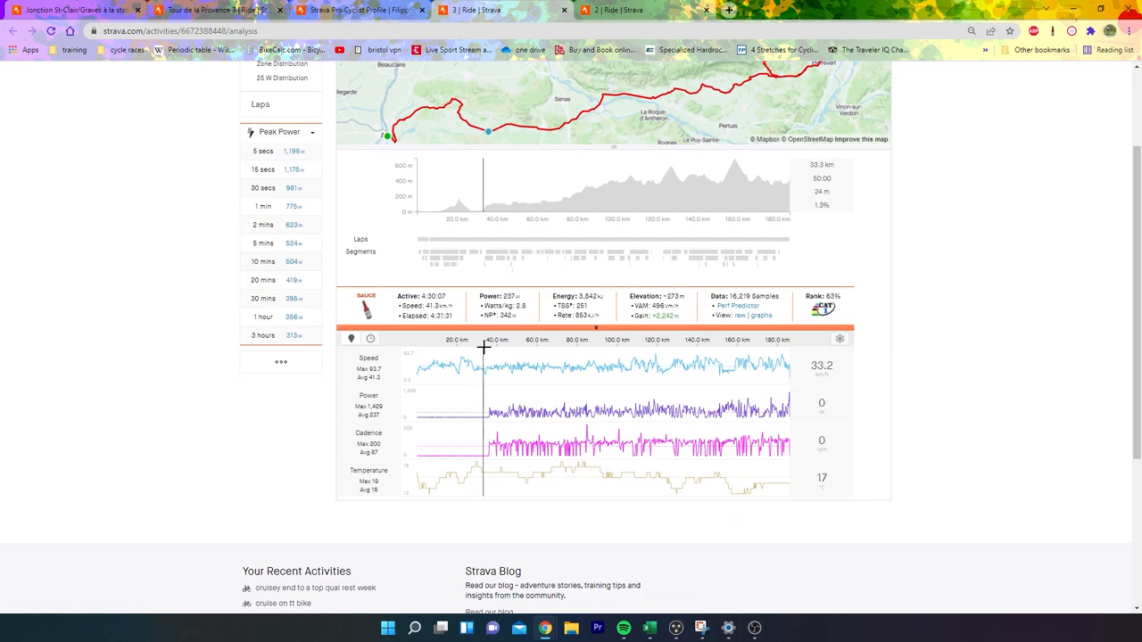
pyautogui.moveTo(489, 350); pyautogui.dragTo(913, 435)
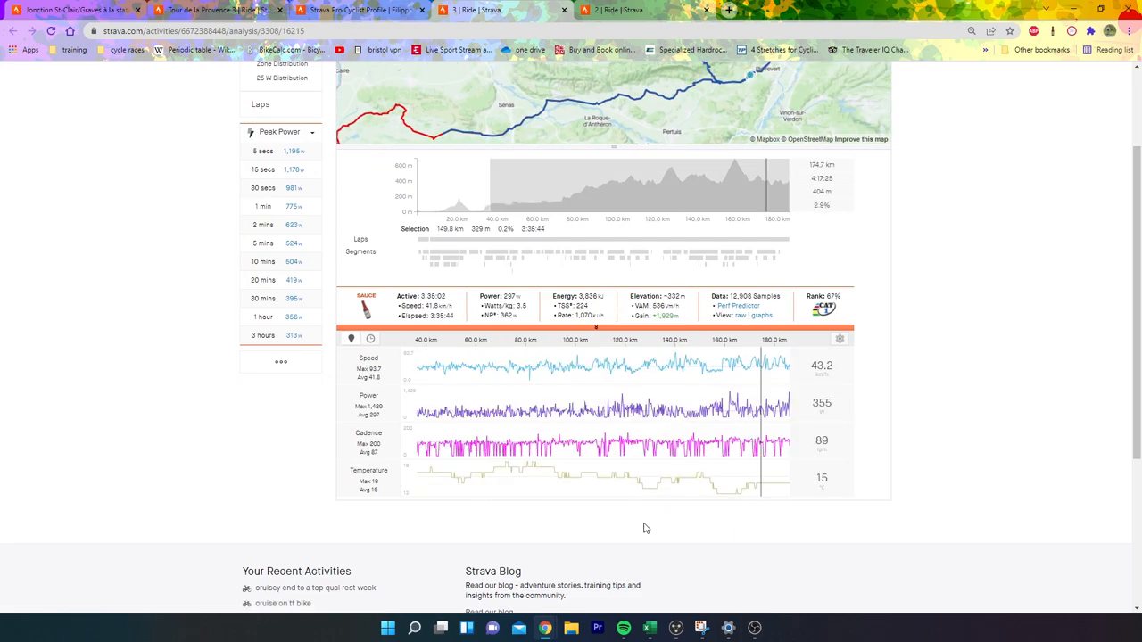
pyautogui.click(728, 255)
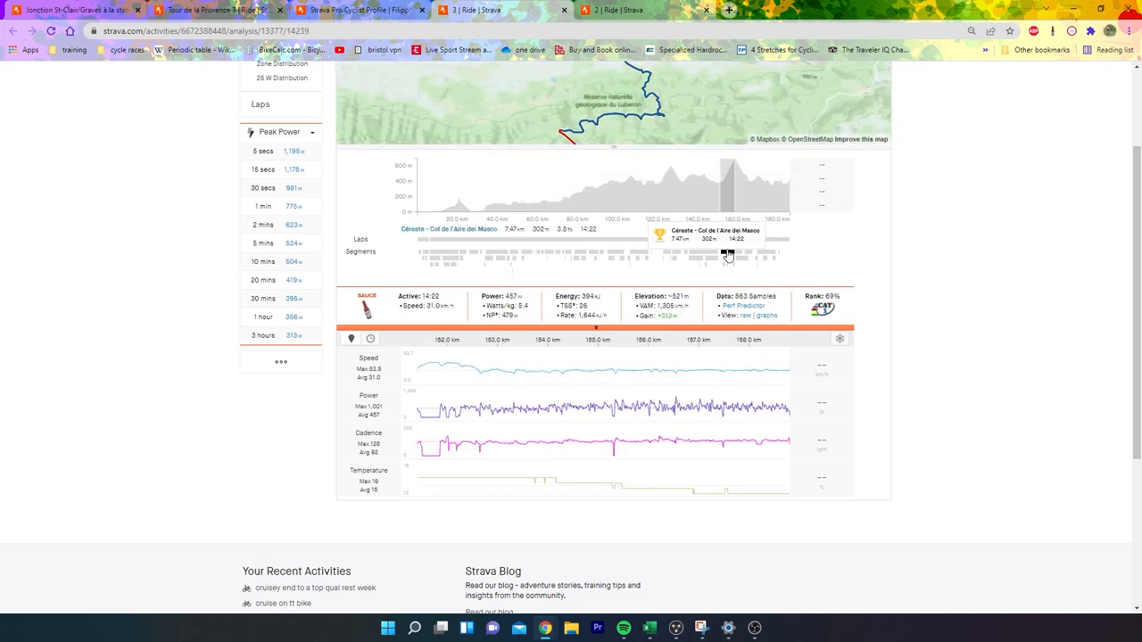
pyautogui.moveTo(627, 433); pyautogui.dragTo(439, 461)
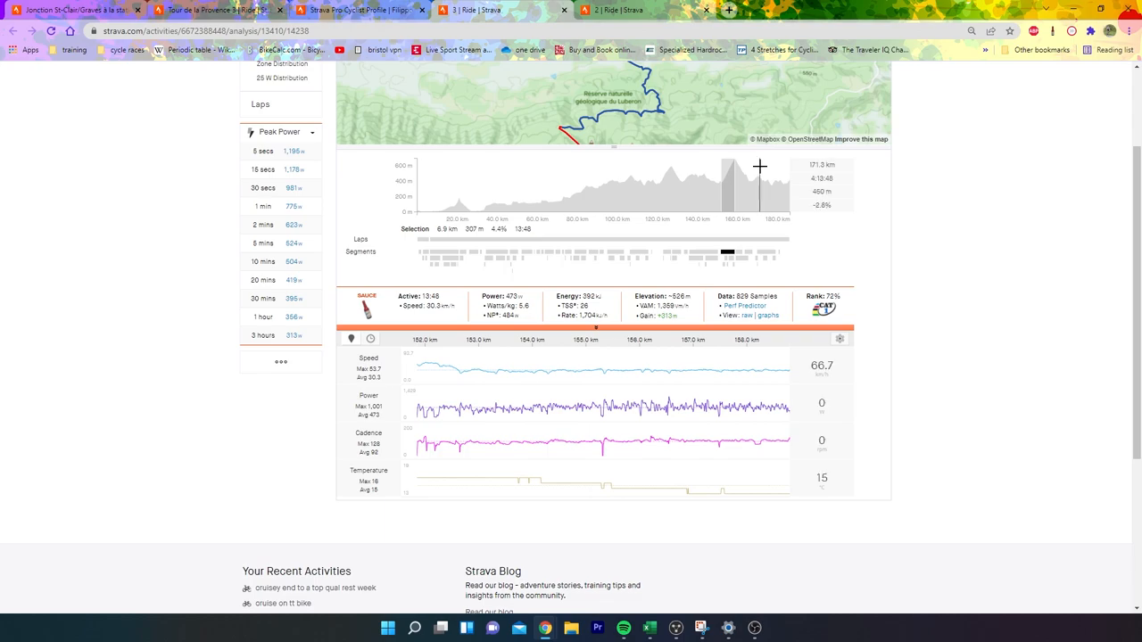
pyautogui.moveTo(757, 172); pyautogui.dragTo(782, 173)
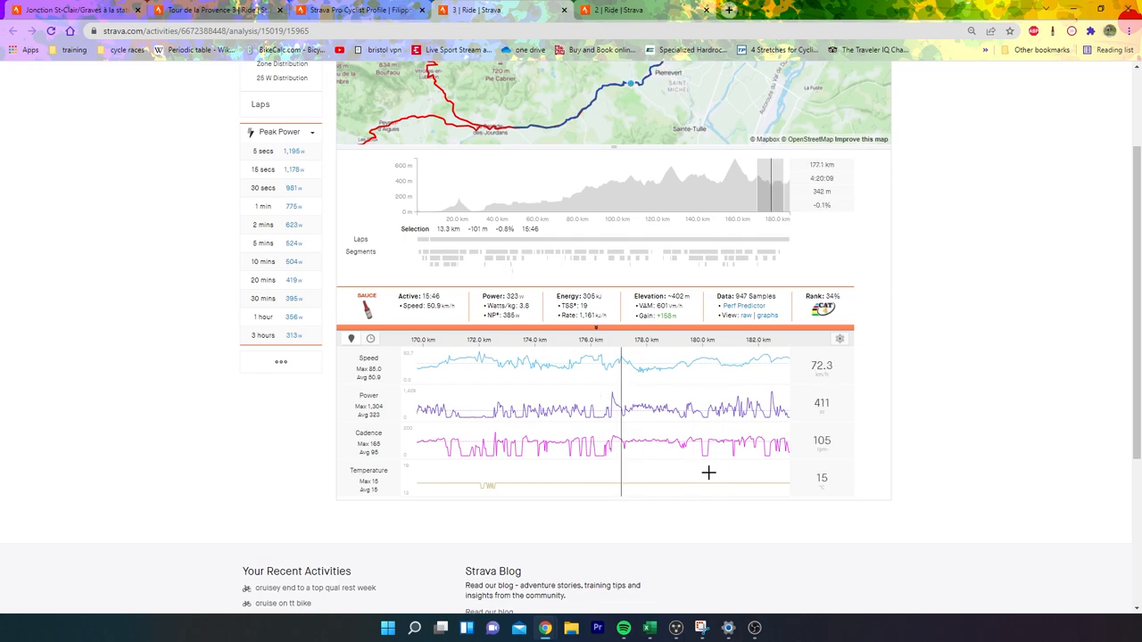
# Step: Select the final kilometres near the finish and narrow down to the final sprint around 184–186 km
pyautogui.click(786, 184)
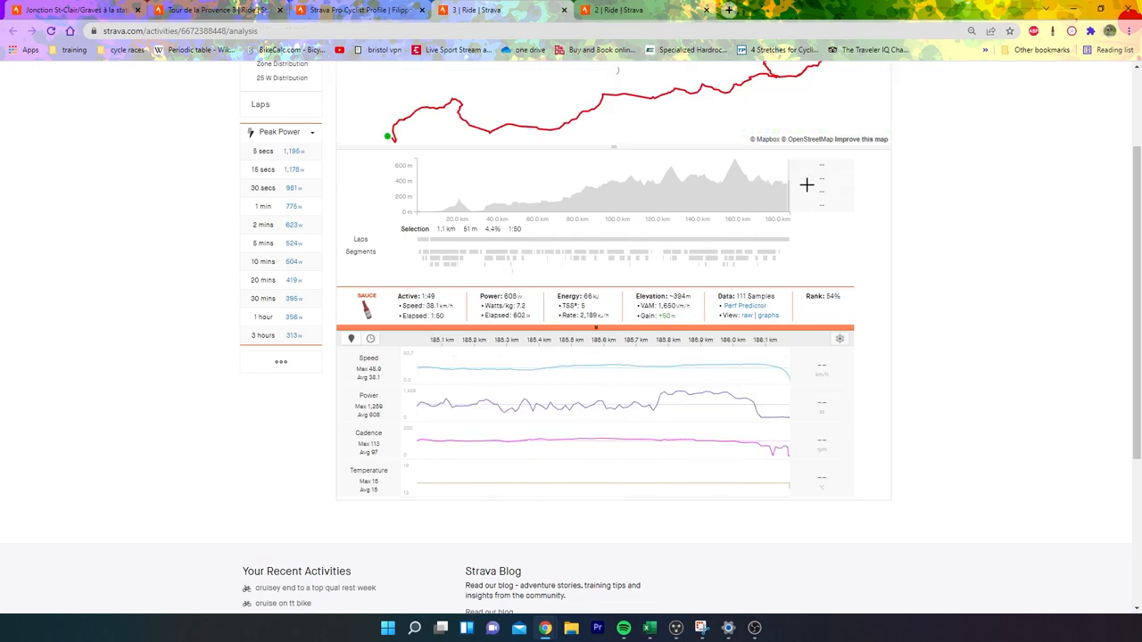
pyautogui.moveTo(760, 182); pyautogui.dragTo(763, 182)
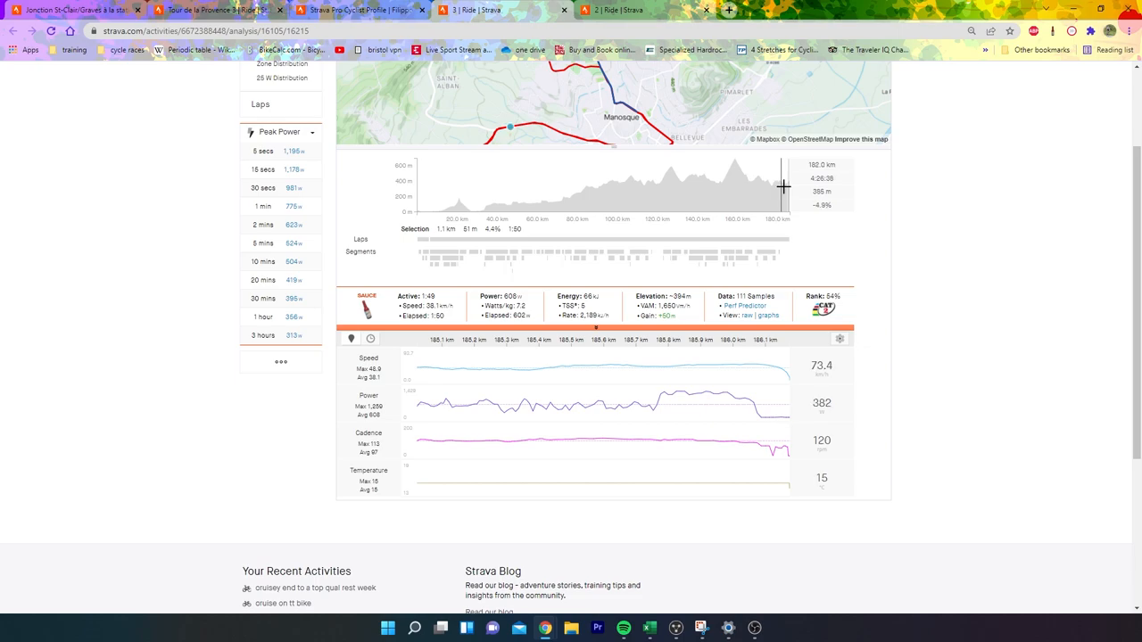
pyautogui.scroll(1, 1136, 164)
pyautogui.scroll(1, 1136, 164)
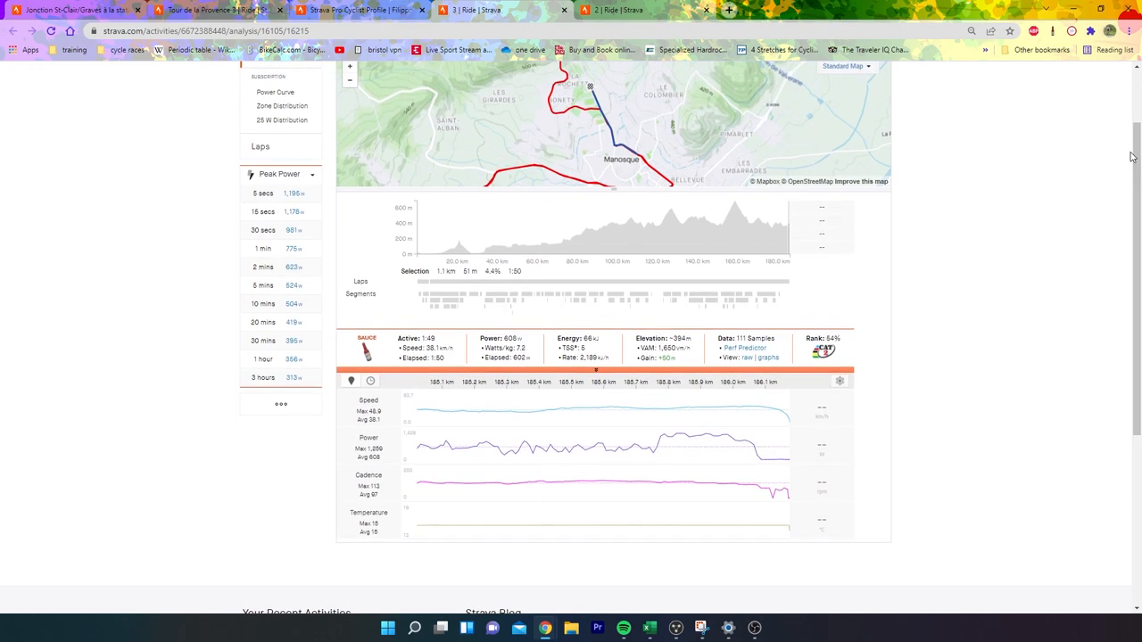
pyautogui.moveTo(782, 242); pyautogui.dragTo(828, 242)
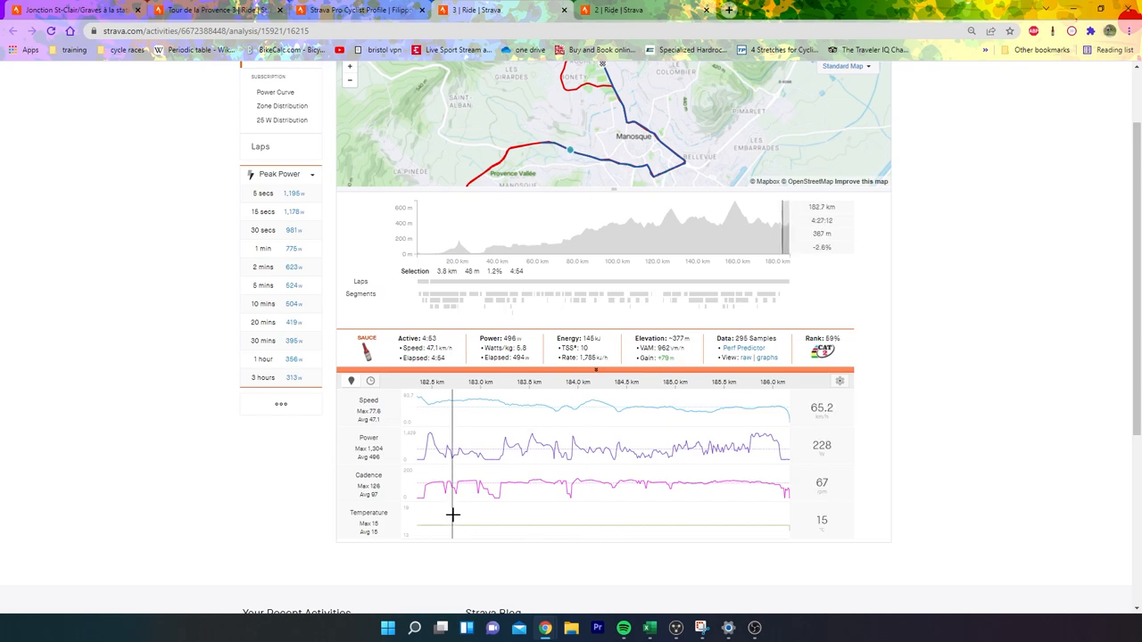
pyautogui.moveTo(430, 512); pyautogui.dragTo(777, 479)
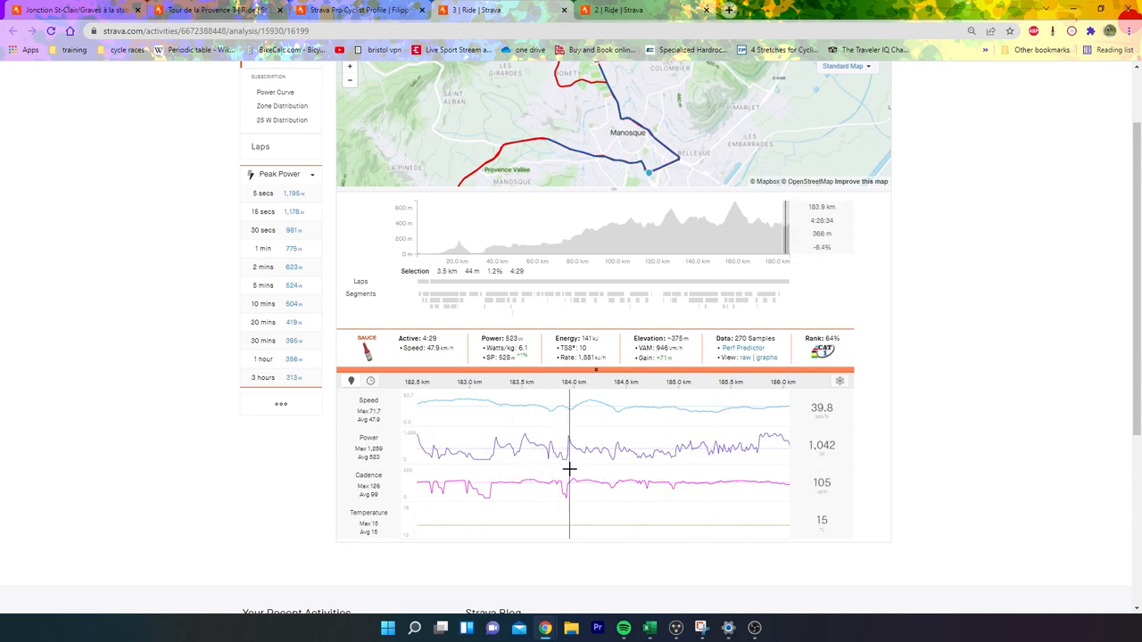
pyautogui.moveTo(565, 469); pyautogui.dragTo(815, 439)
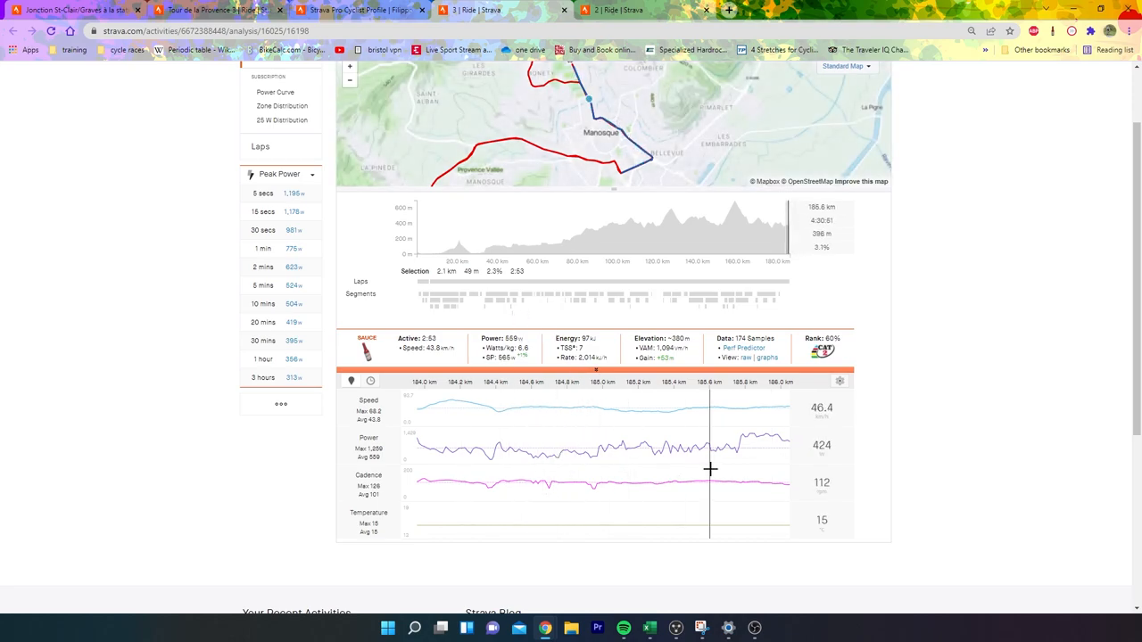
pyautogui.moveTo(739, 467); pyautogui.dragTo(890, 469)
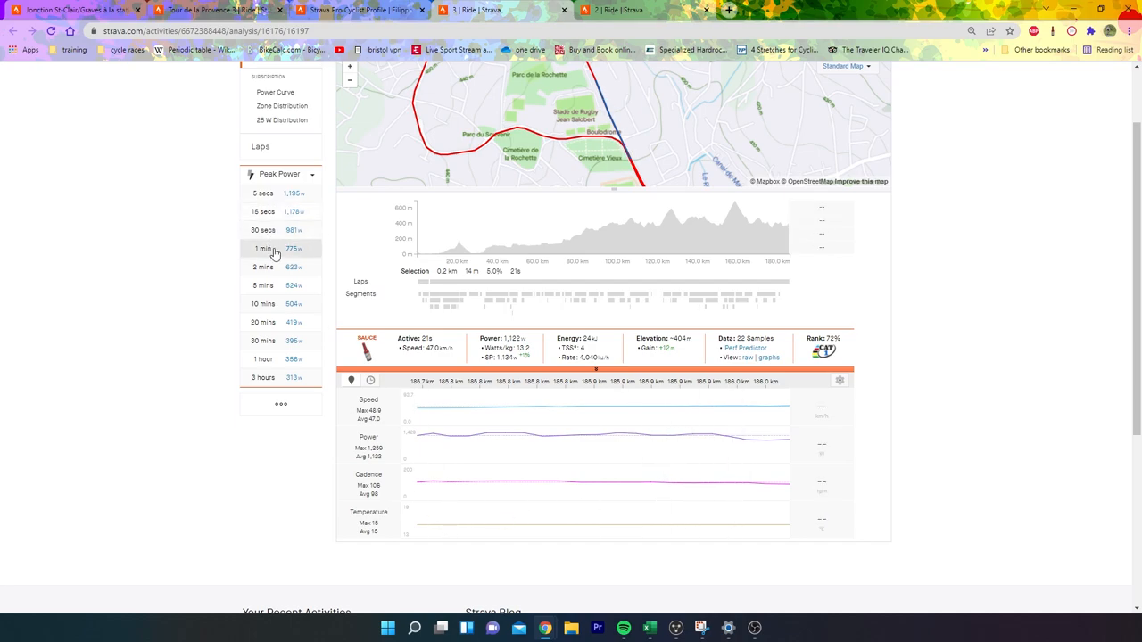
# Step: Select the 1-minute peak power effort in the charts, then switch to the other ride's segment efforts
pyautogui.click(270, 249)
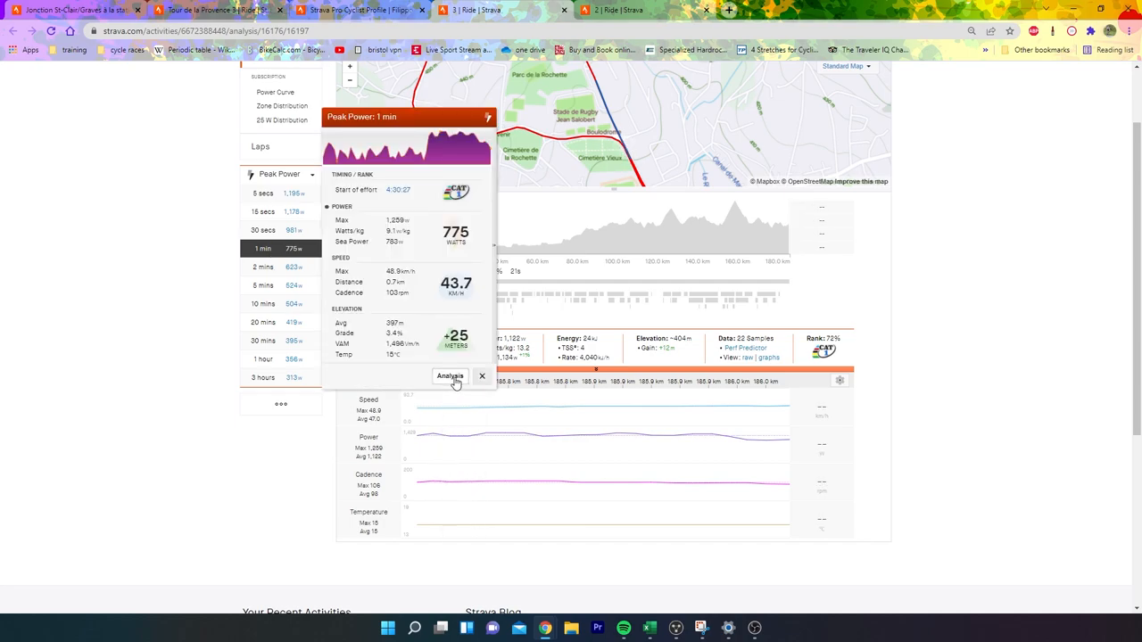
pyautogui.click(454, 380)
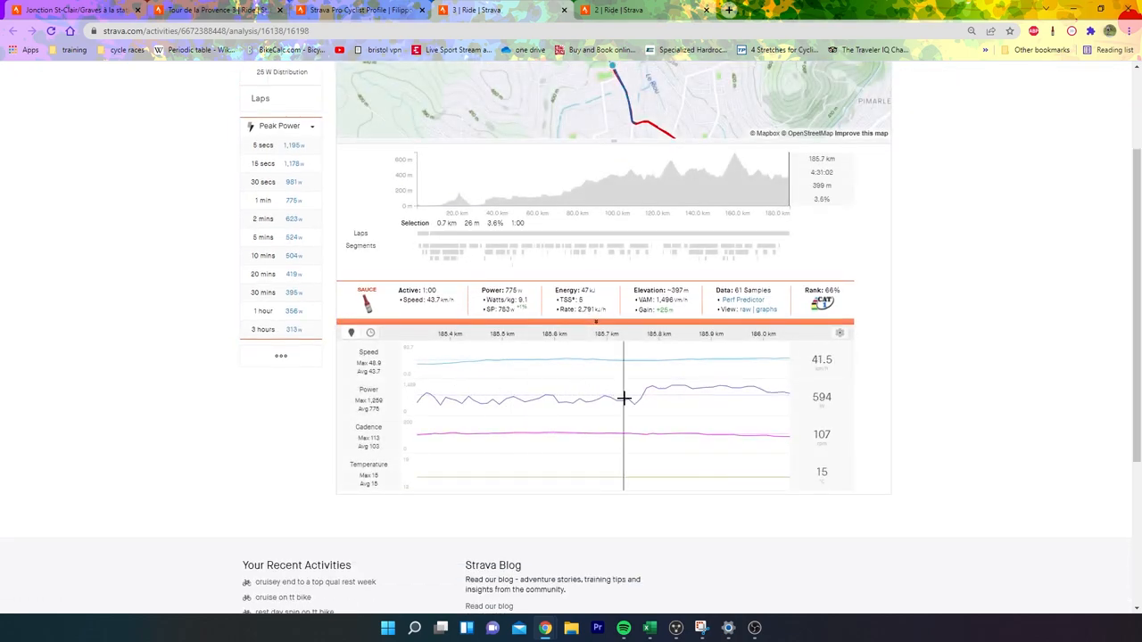
pyautogui.moveTo(707, 411)
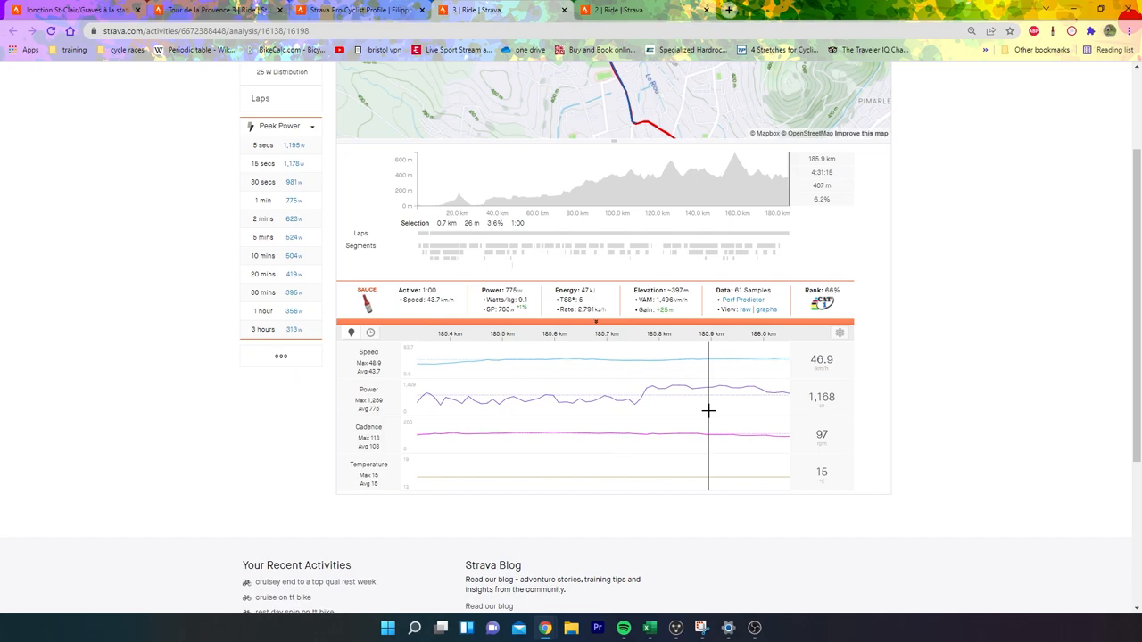
pyautogui.click(263, 8)
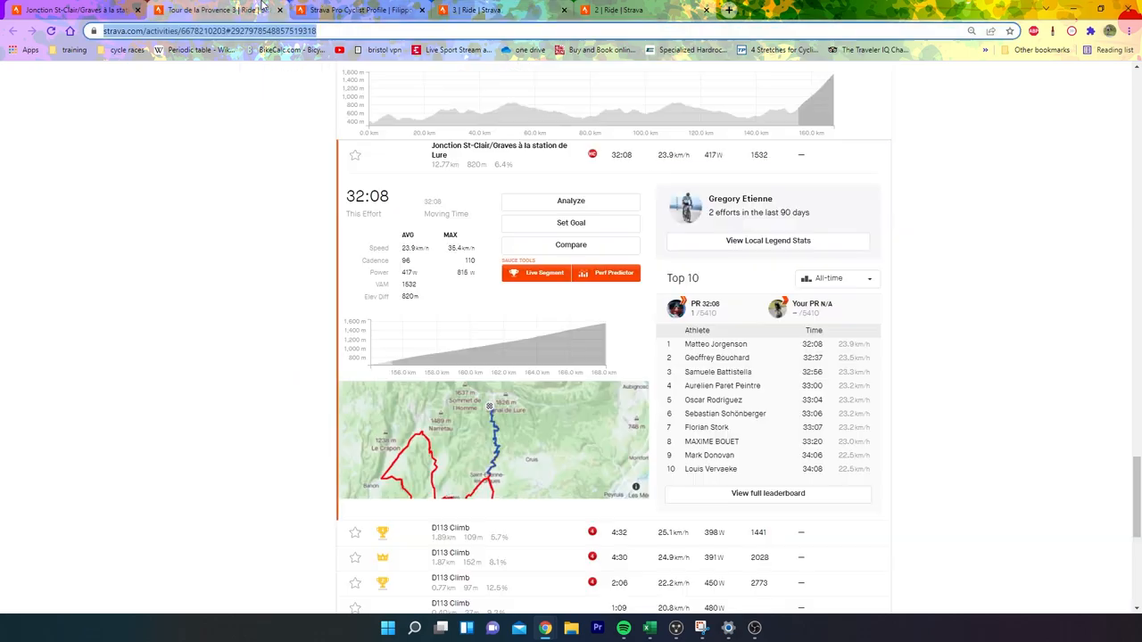
# Step: Load procyclingstats.com in a new tab and view the 2022 Tour de la Provence Stage 3 results
pyautogui.click(728, 10)
pyautogui.write('procyclingstats.com')
pyautogui.press('Return')
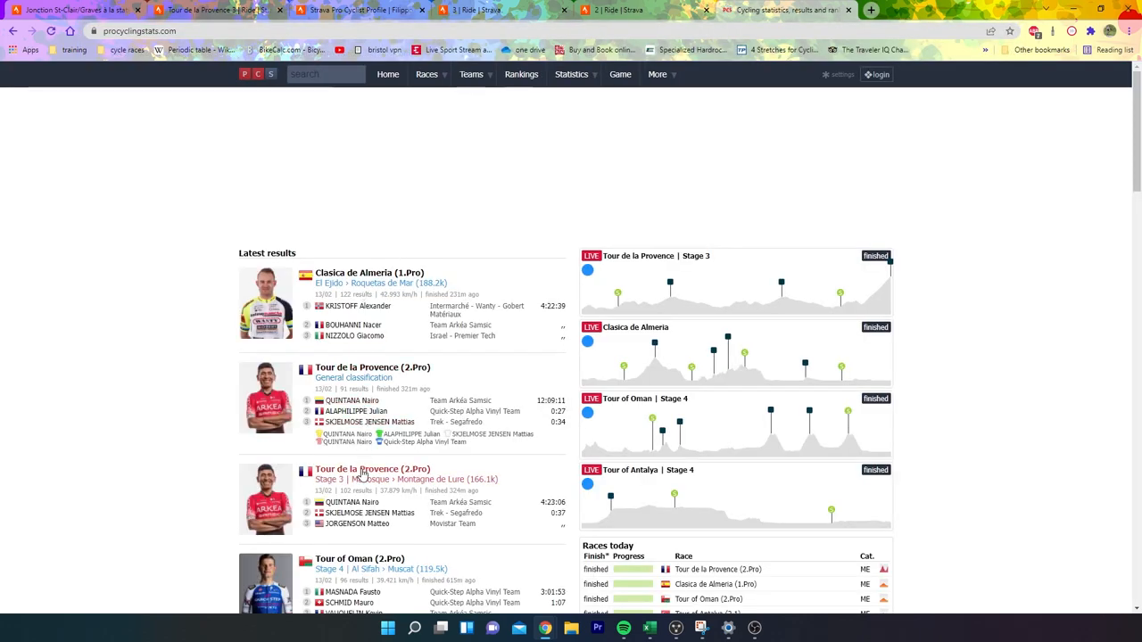
pyautogui.click(362, 469)
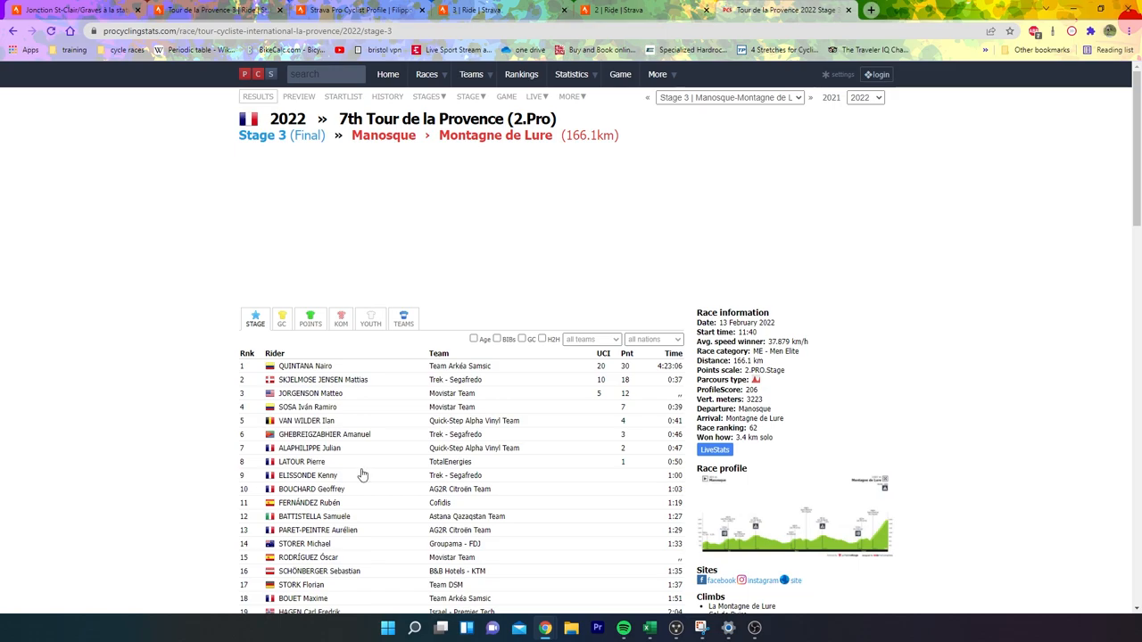
pyautogui.scroll(-2, 362, 474)
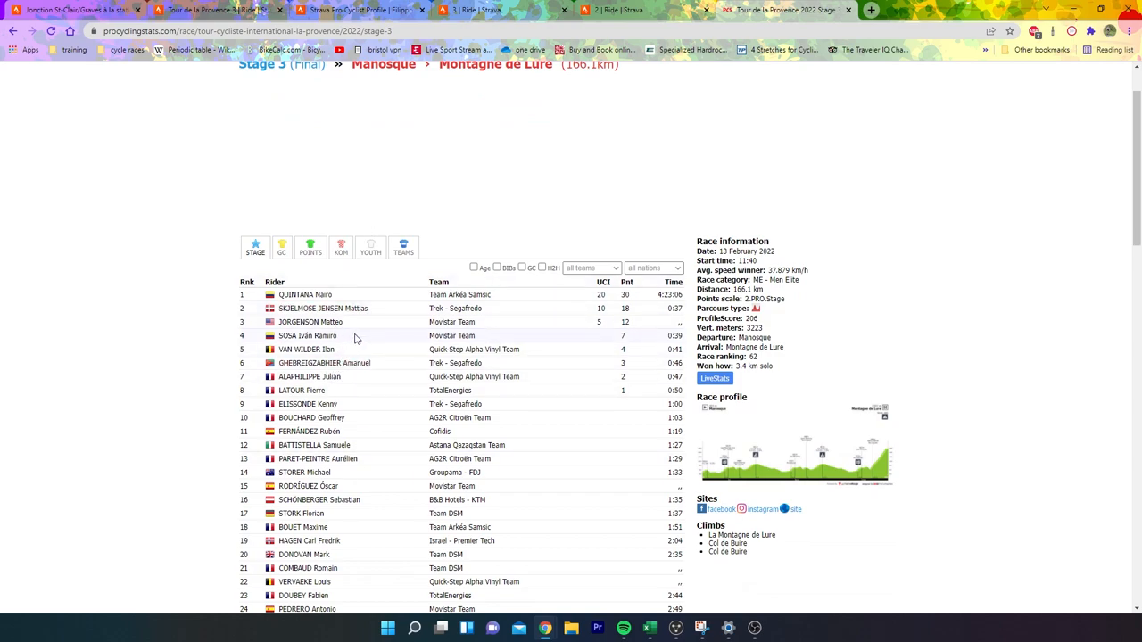
pyautogui.scroll(-1, 354, 338)
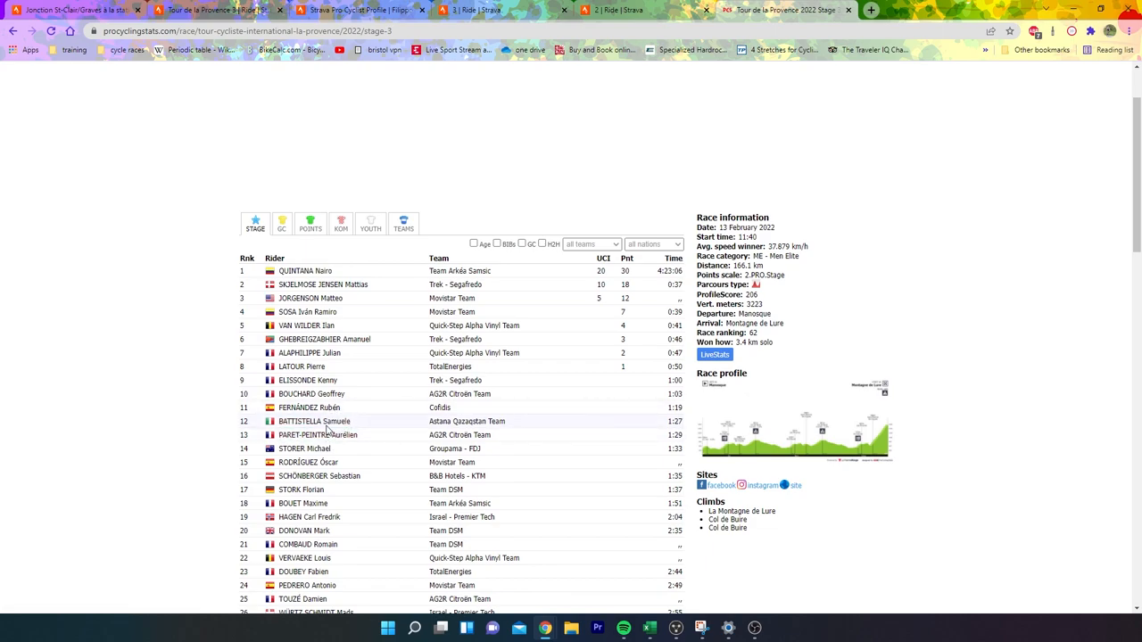
# Step: From the Strava leaderboard, open the fastest effort's ride activity and its analysis page
pyautogui.click(61, 9)
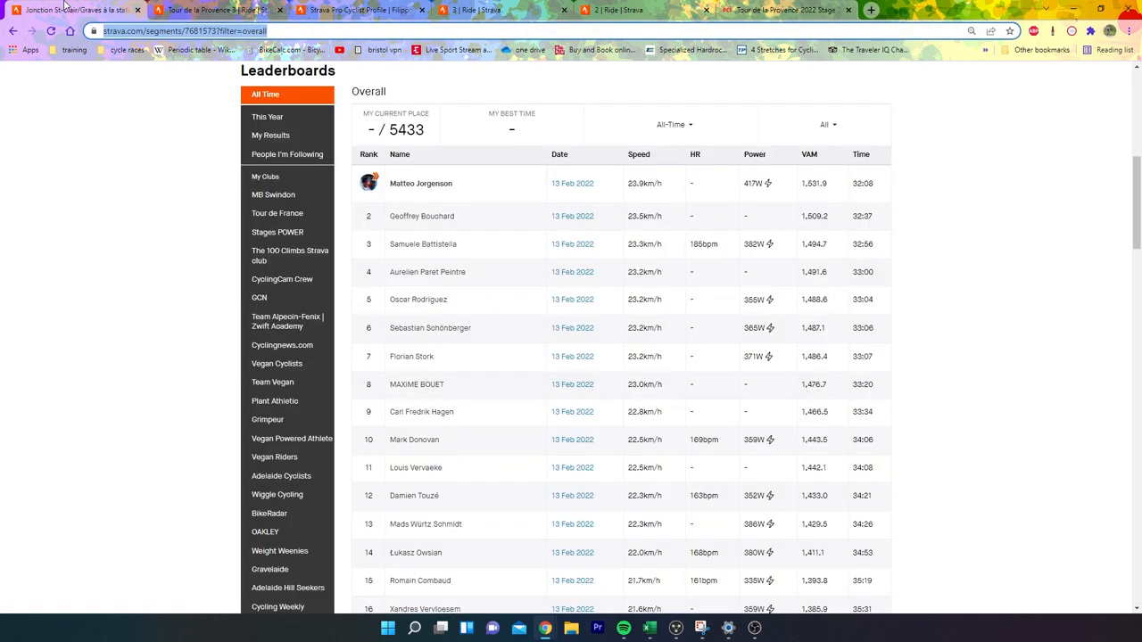
pyautogui.click(578, 185)
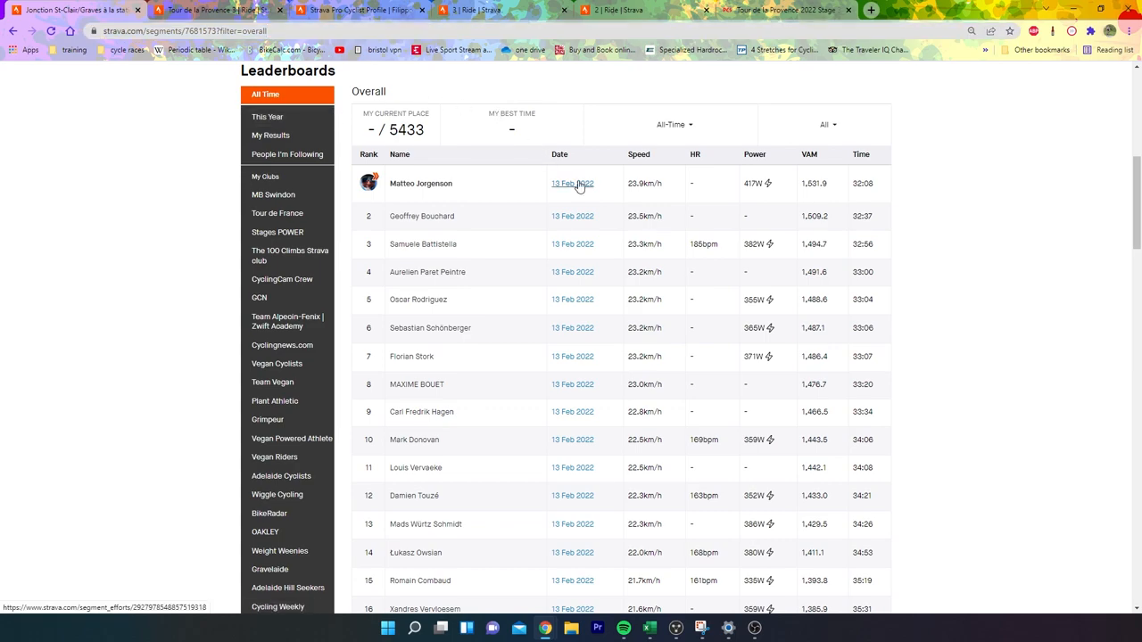
pyautogui.rightClick(578, 184)
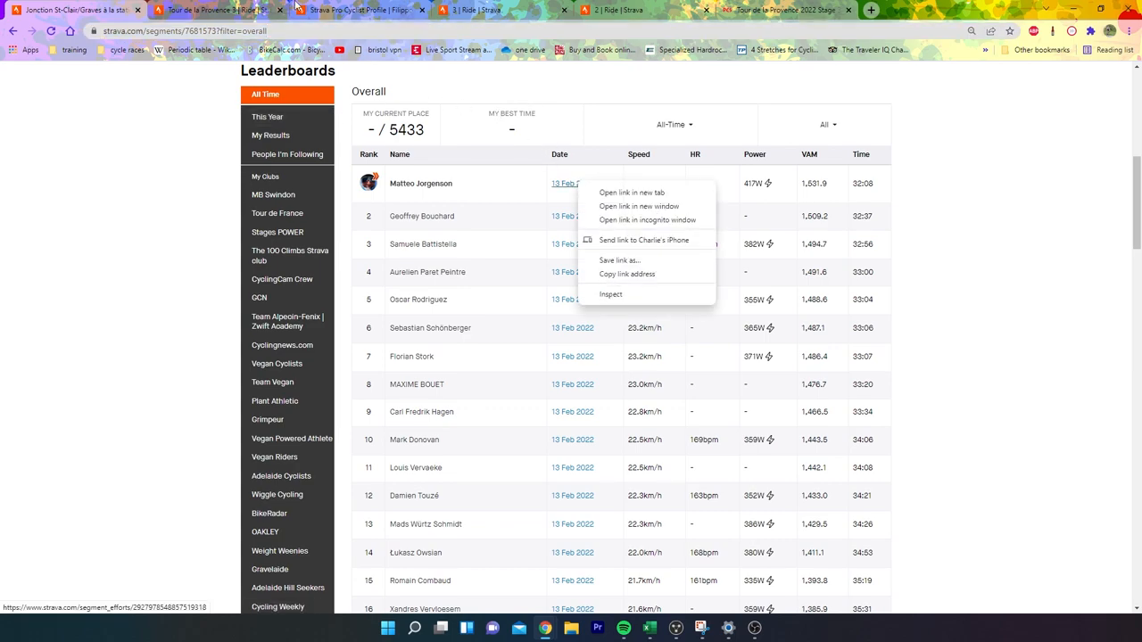
pyautogui.click(295, 7)
pyautogui.click(258, 9)
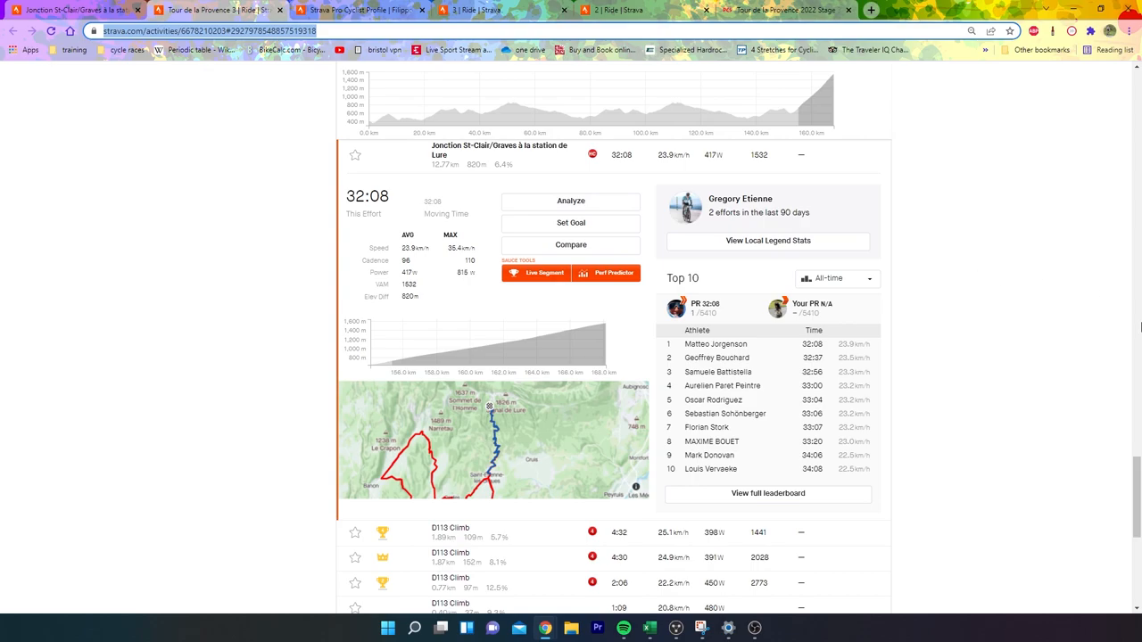
pyautogui.scroll(15, 1121, 400)
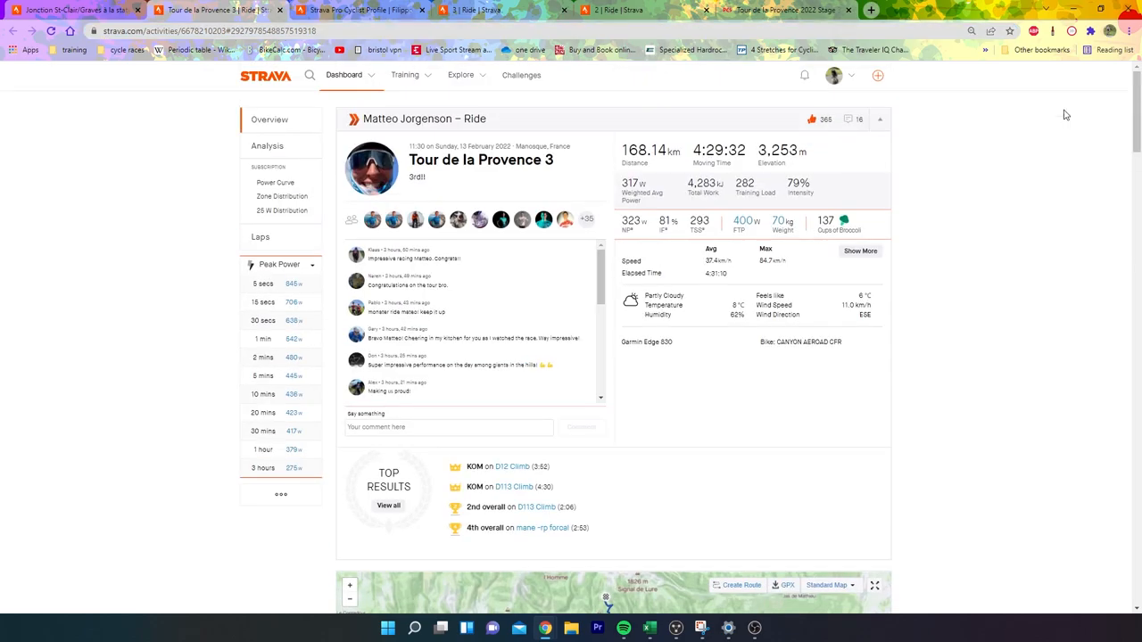
pyautogui.click(261, 147)
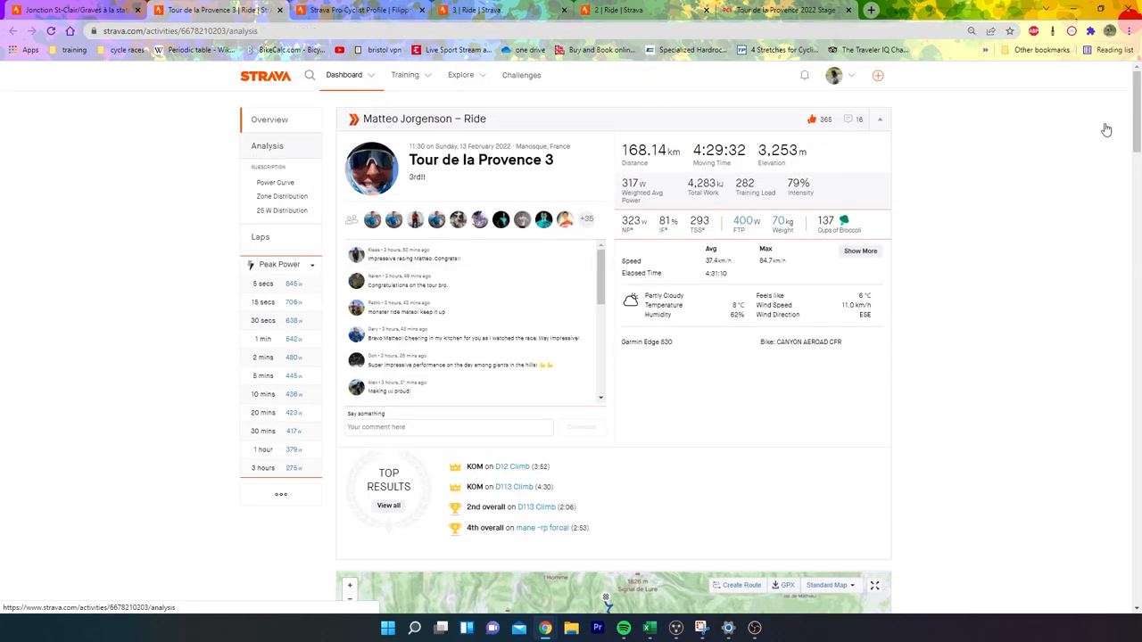
pyautogui.scroll(-3, 774, 251)
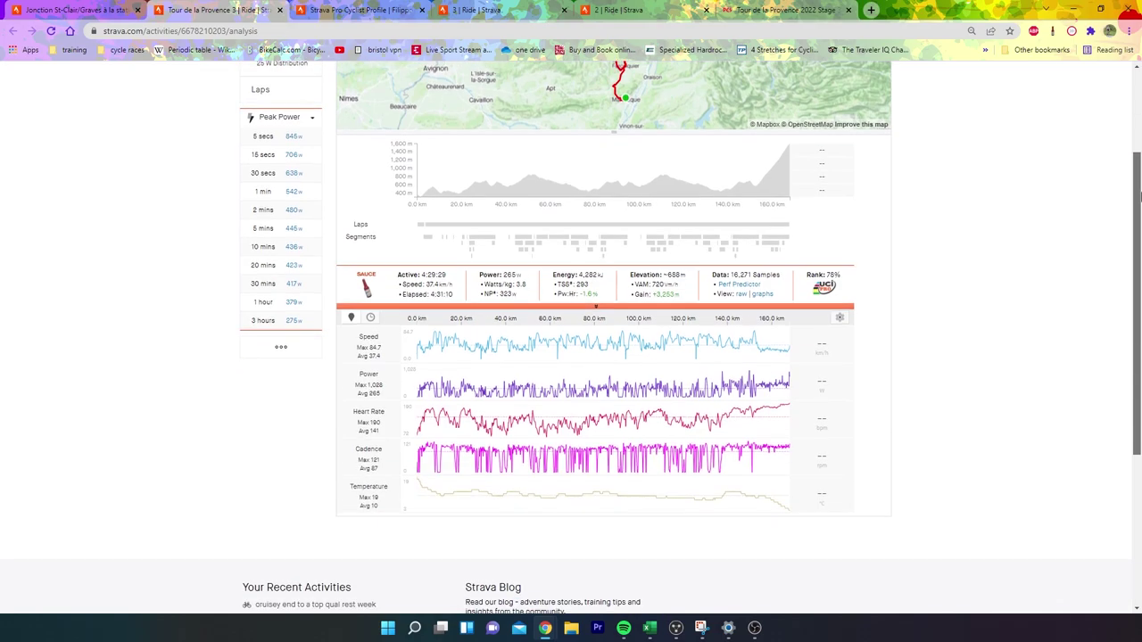
# Step: Select the Jonction St-Clair/Graves à la station de Lure climb, 32:08 at 417 W, and check the other tabs
pyautogui.click(773, 245)
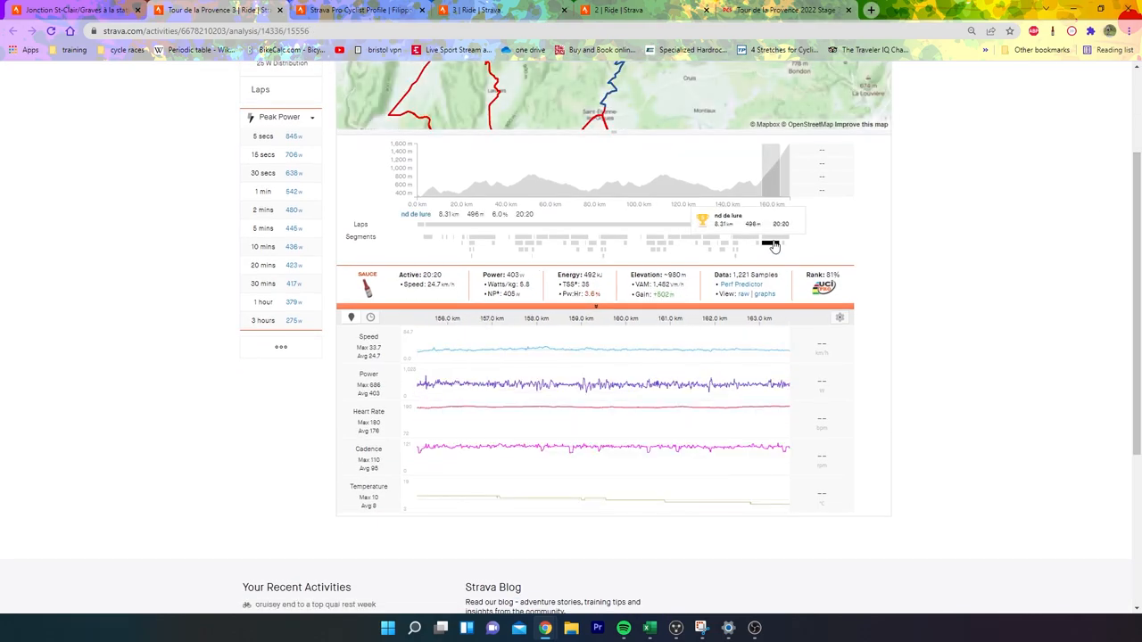
pyautogui.click(774, 245)
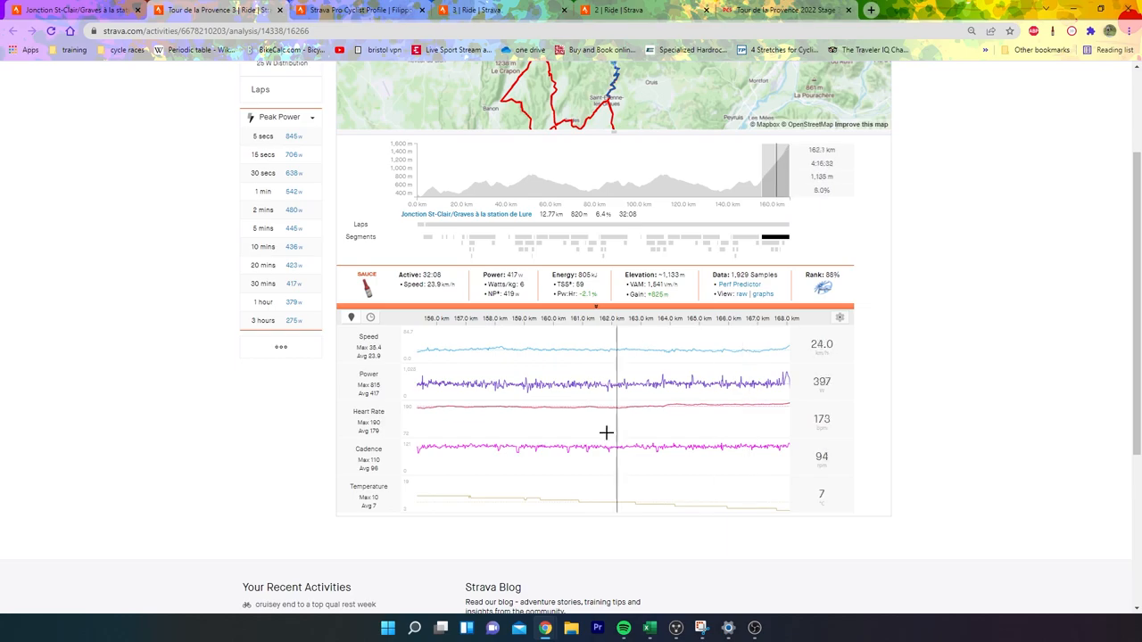
pyautogui.click(737, 8)
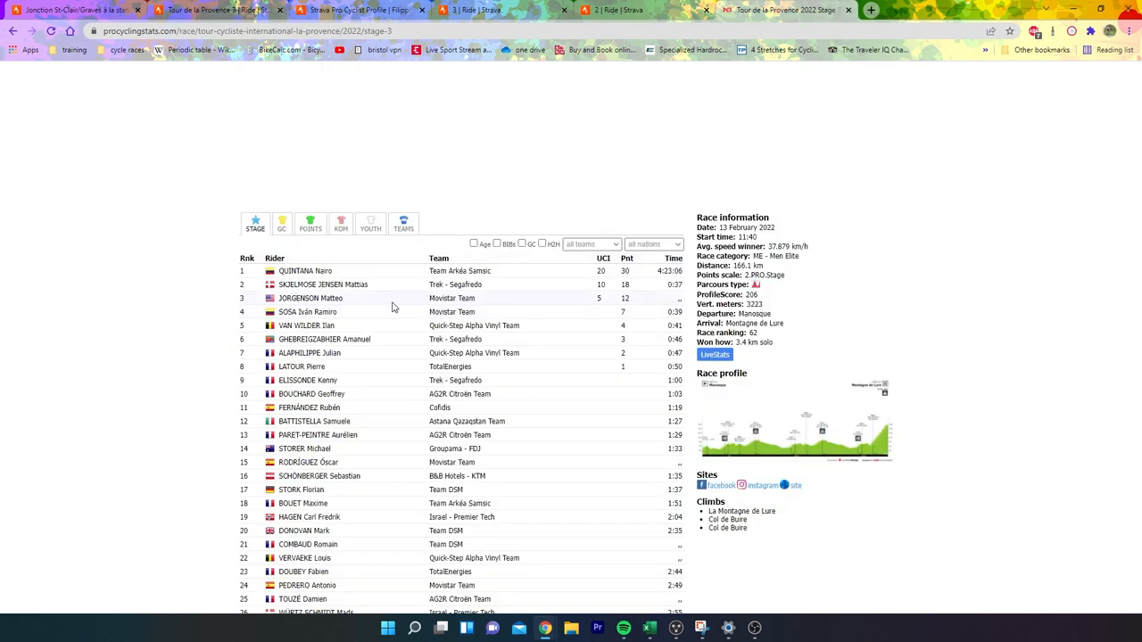
pyautogui.click(71, 9)
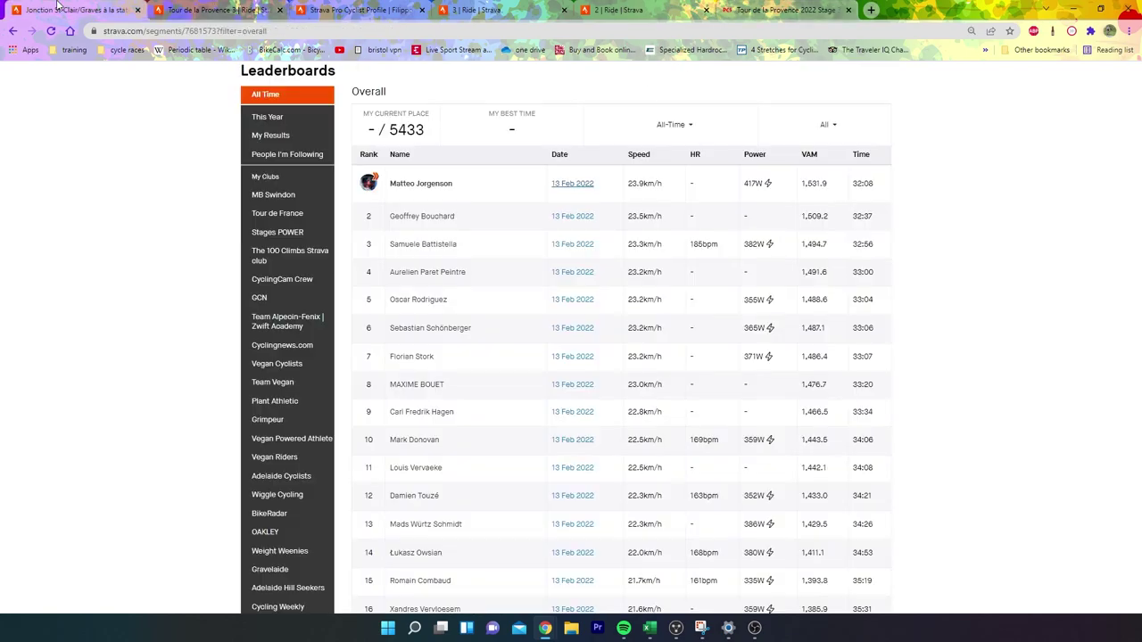
# Step: Examine the 164–168 km stretch, reselect the Jonction St-Clair climb, then show the ProCyclingStats Stage 3 results
pyautogui.click(201, 11)
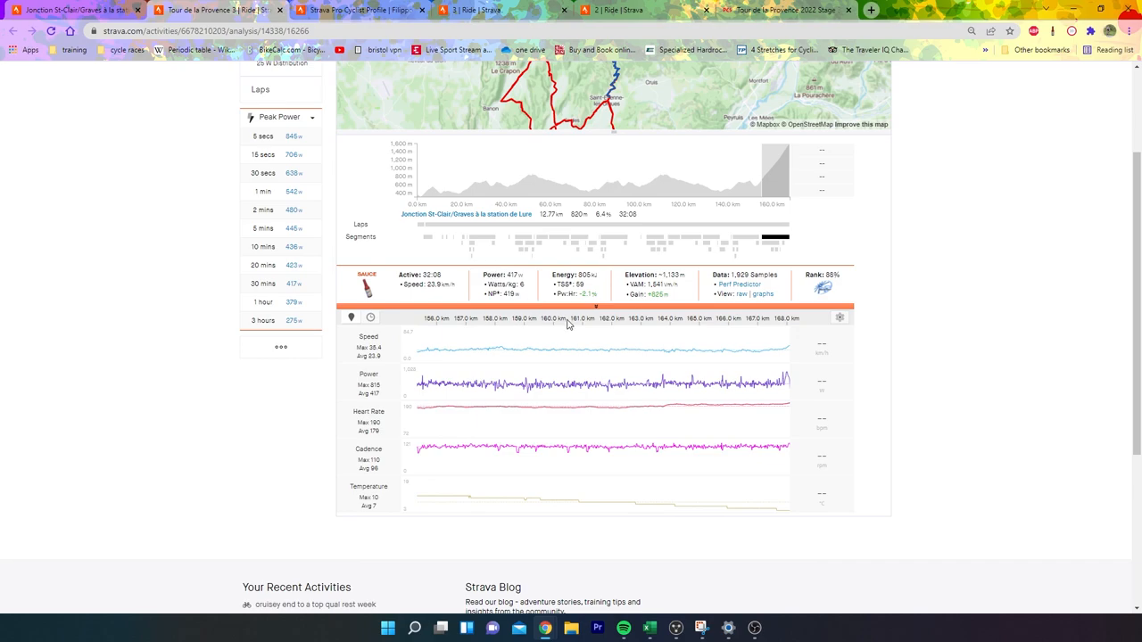
pyautogui.moveTo(665, 444)
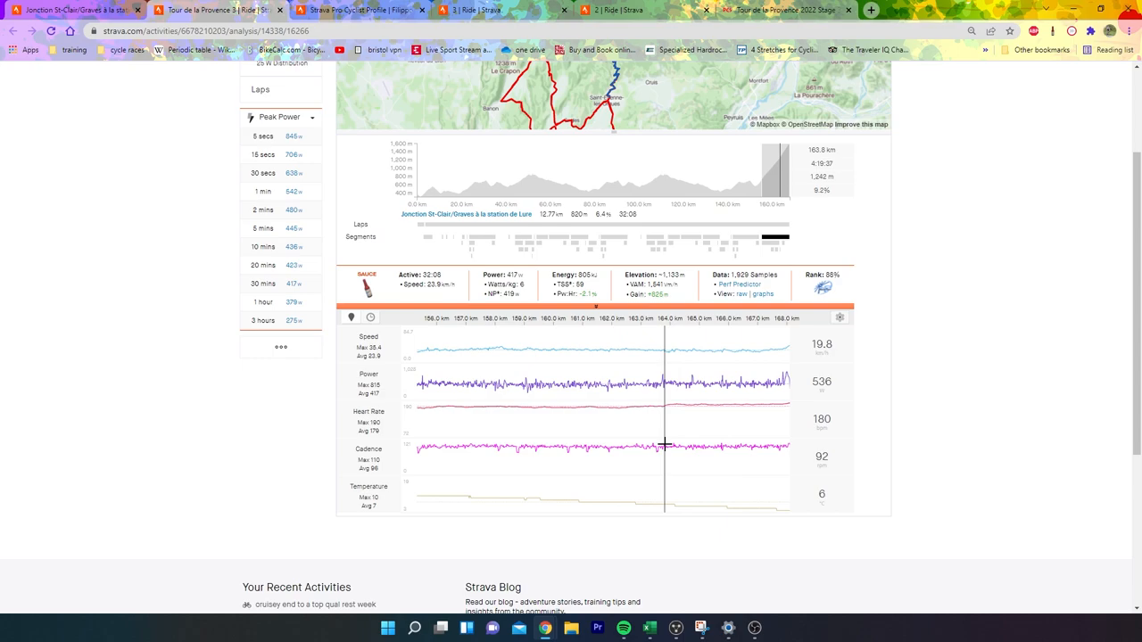
pyautogui.moveTo(667, 444); pyautogui.dragTo(790, 444)
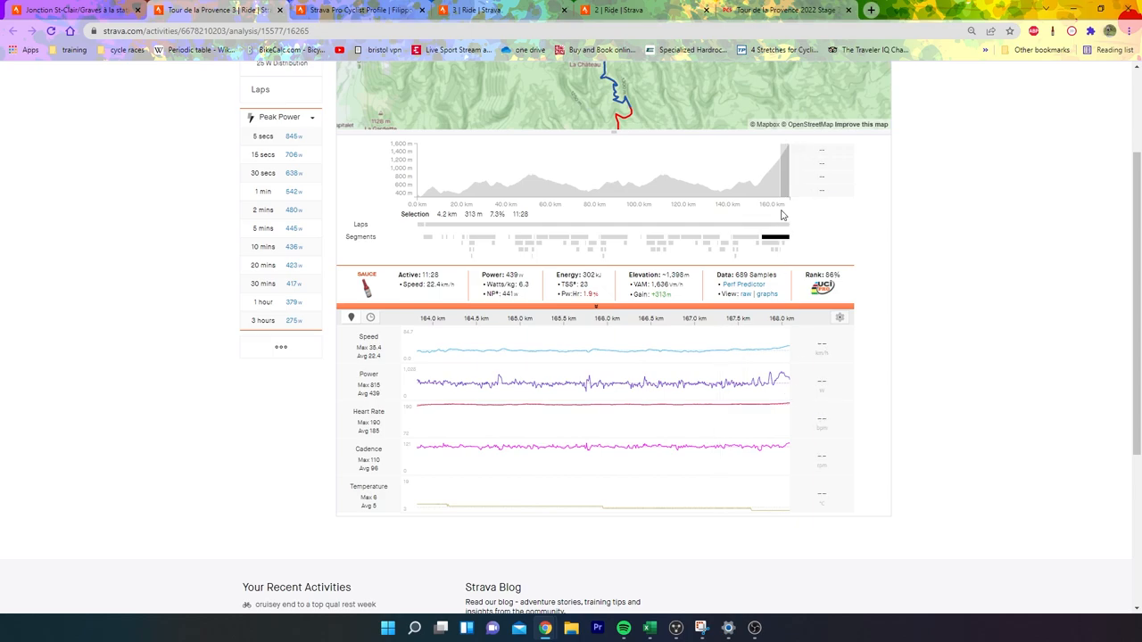
pyautogui.click(784, 239)
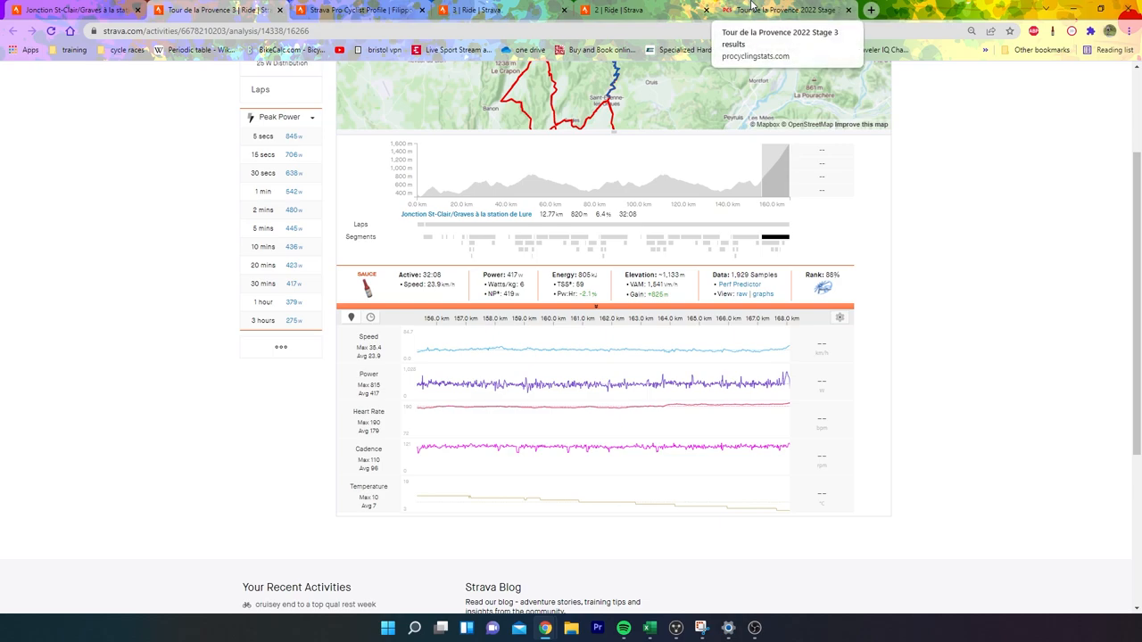
pyautogui.click(752, 7)
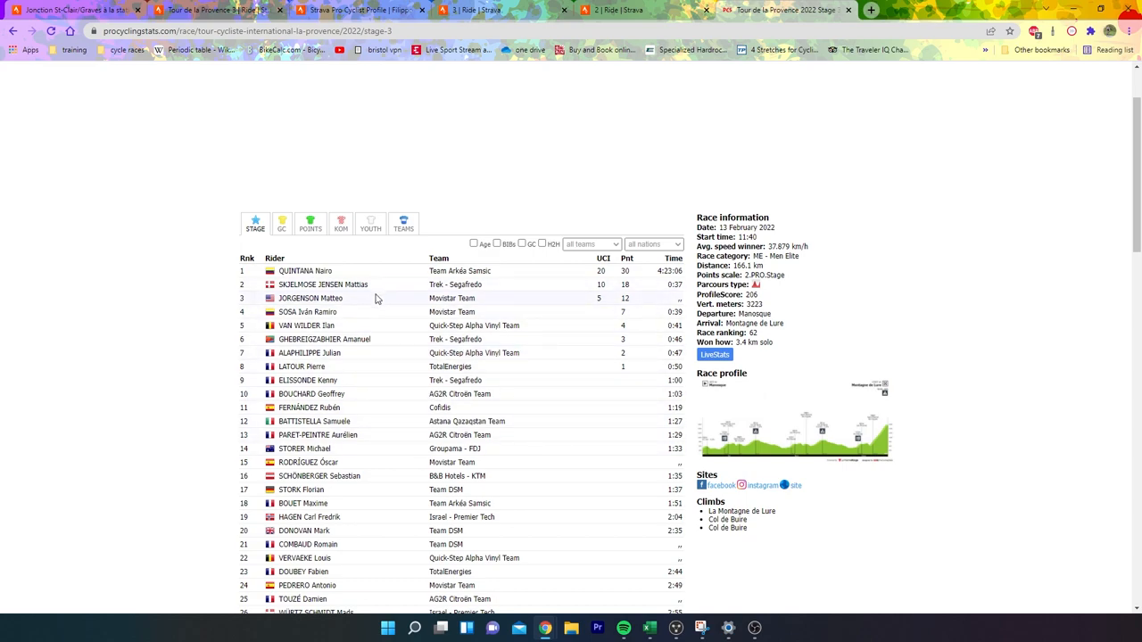
# Step: Check the GC standings, return to Stage 3 results, then switch to the Strava ride analysis
pyautogui.click(281, 224)
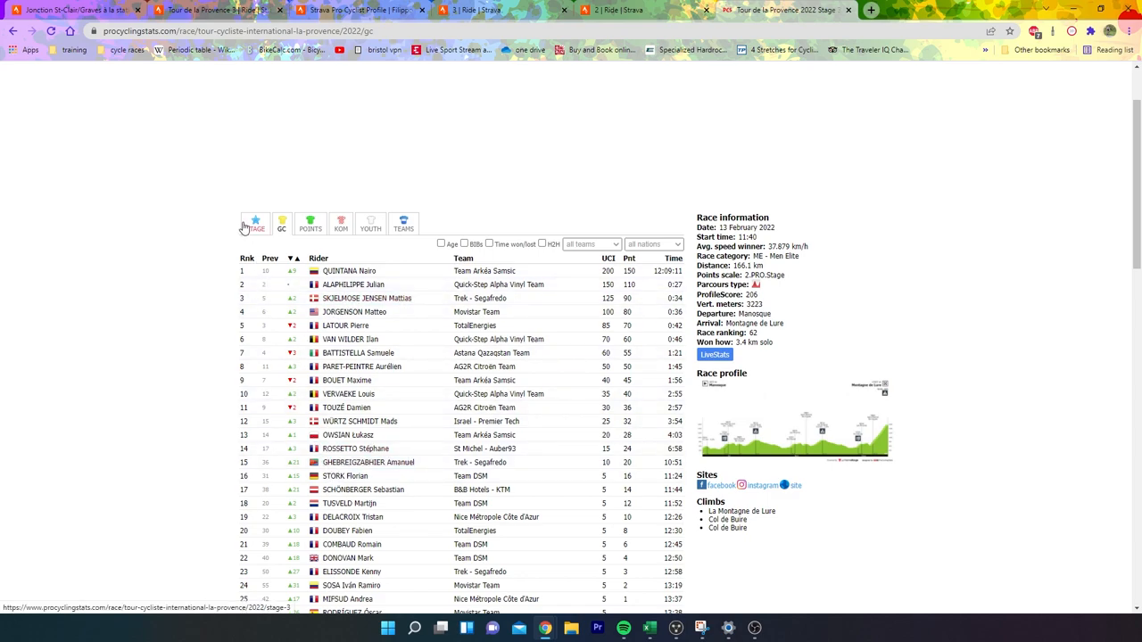
pyautogui.click(245, 229)
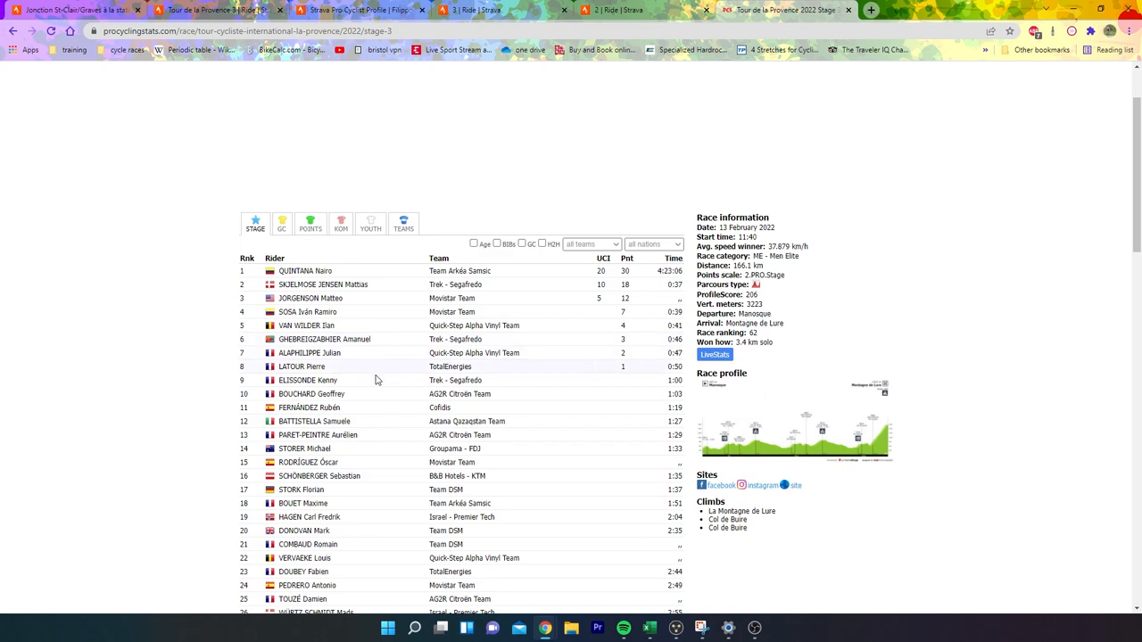
pyautogui.click(308, 9)
pyautogui.click(201, 9)
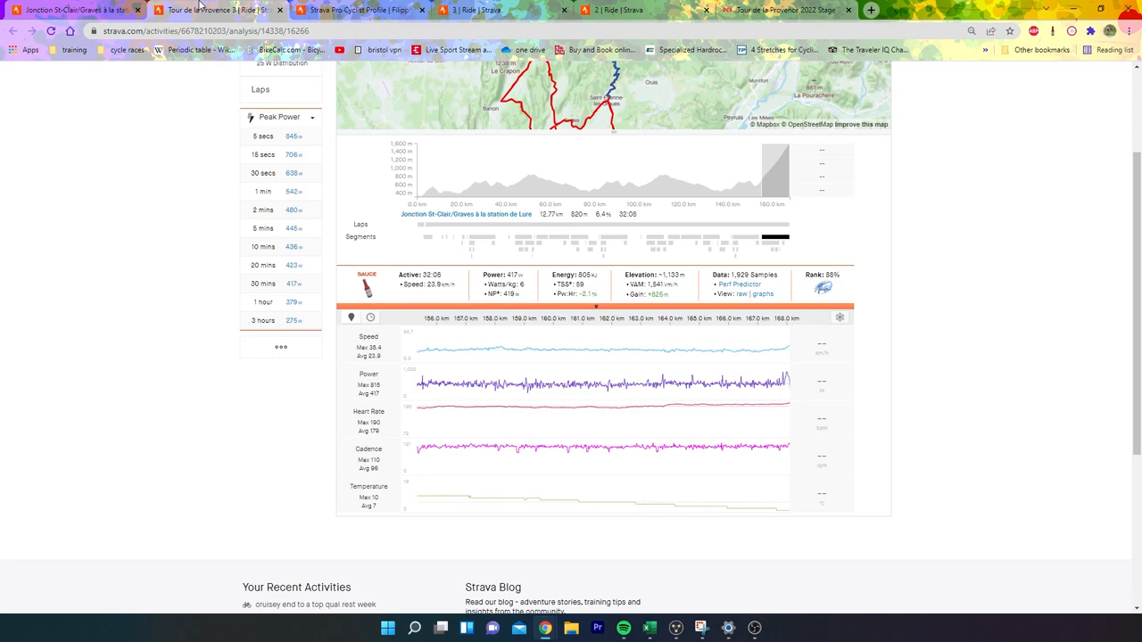